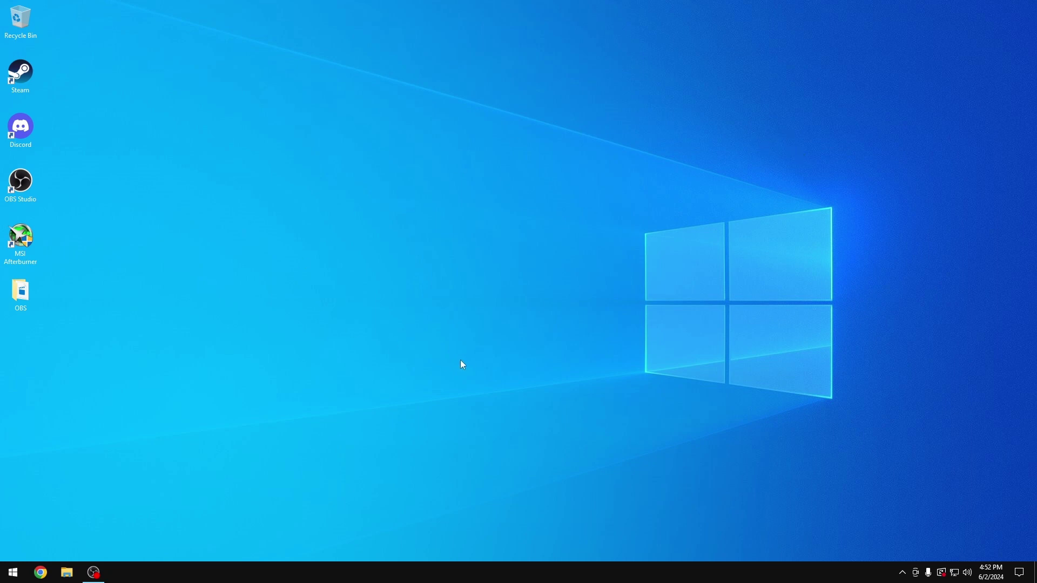
drag(116, 200, 5, 22)
drag(277, 365, 49, 79)
click(172, 240)
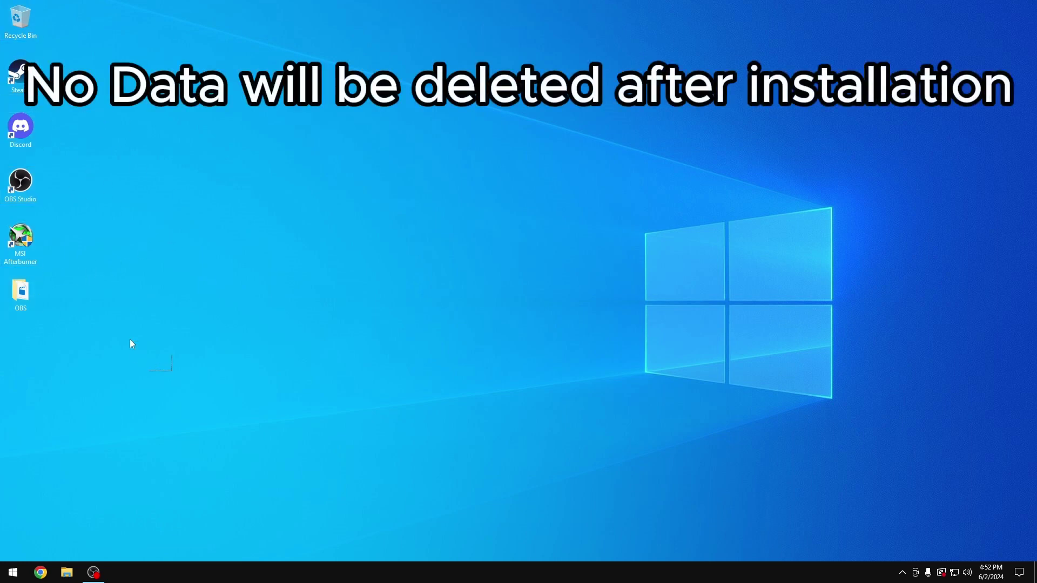
drag(130, 339, 2, 5)
click(798, 134)
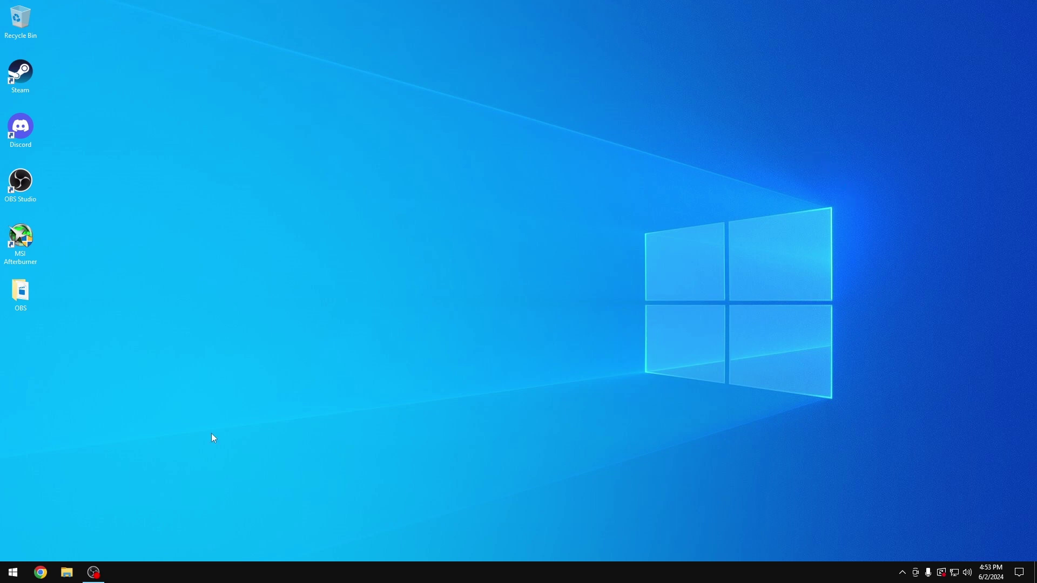
Step: Search Windows for Disk Management and open the tool for creating and formatting hard disk partitions
click(13, 573)
text(D)
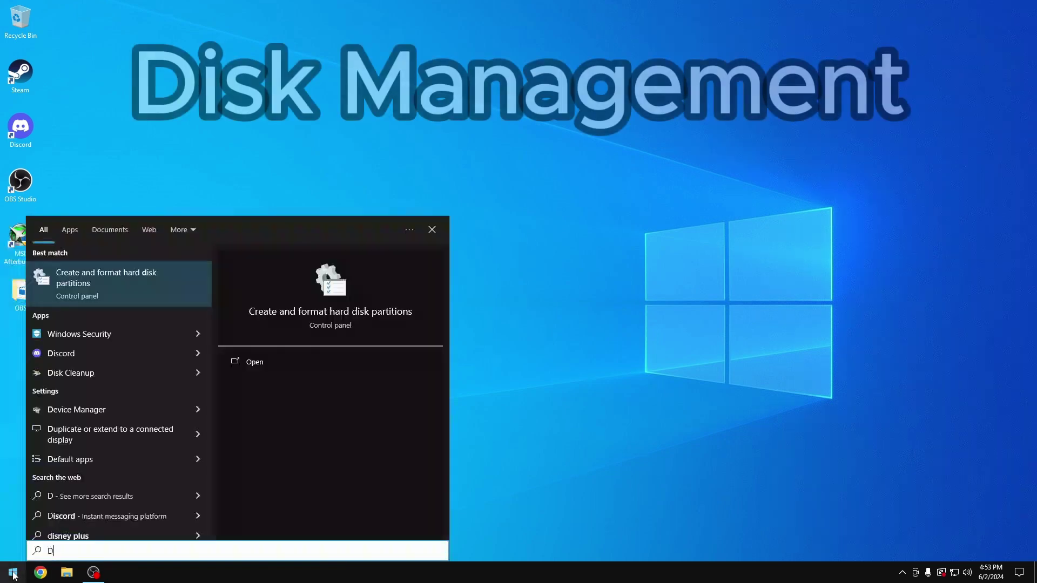
text(isk Mana)
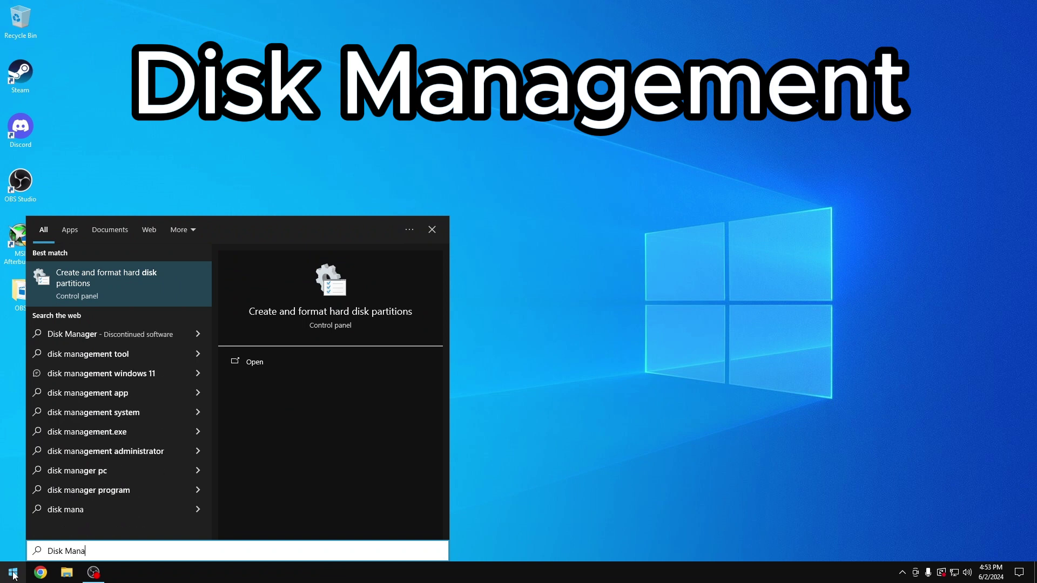
text(gement)
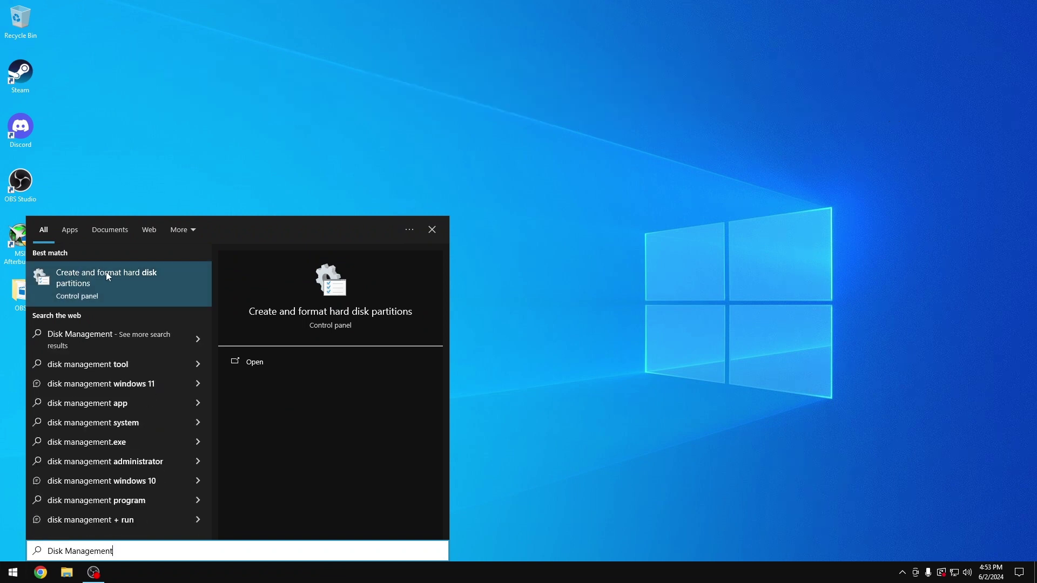
click(163, 271)
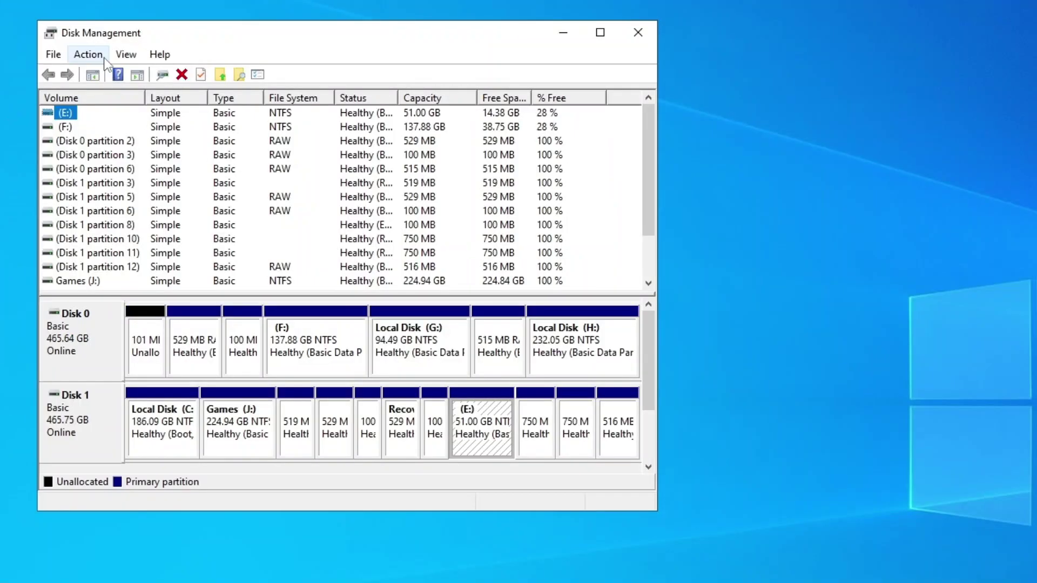
Step: Begin creating a virtual hard disk and set its file location to the root of Local Disk (C:) with the name VHD
click(103, 56)
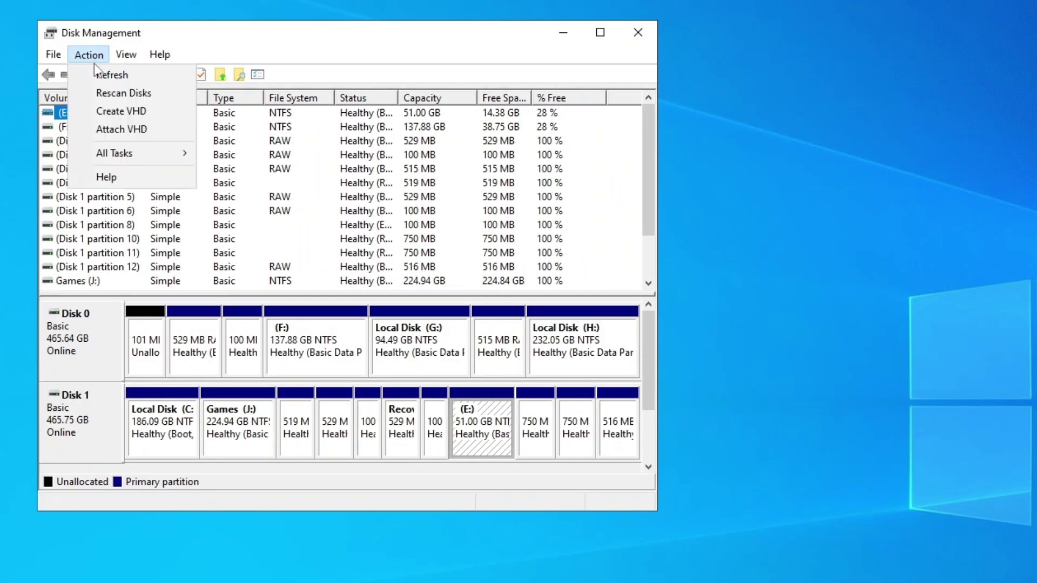
click(160, 110)
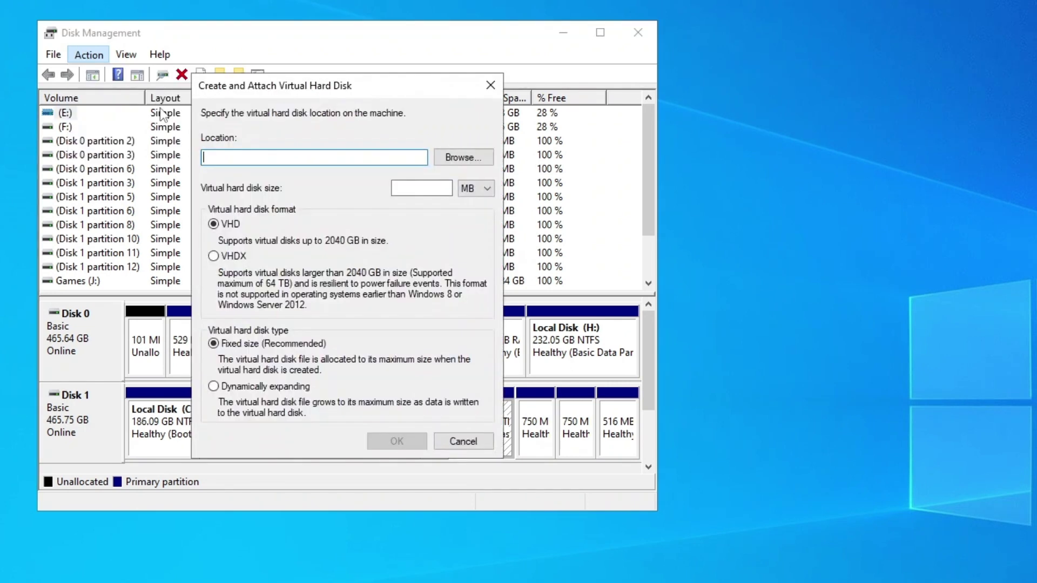
click(477, 155)
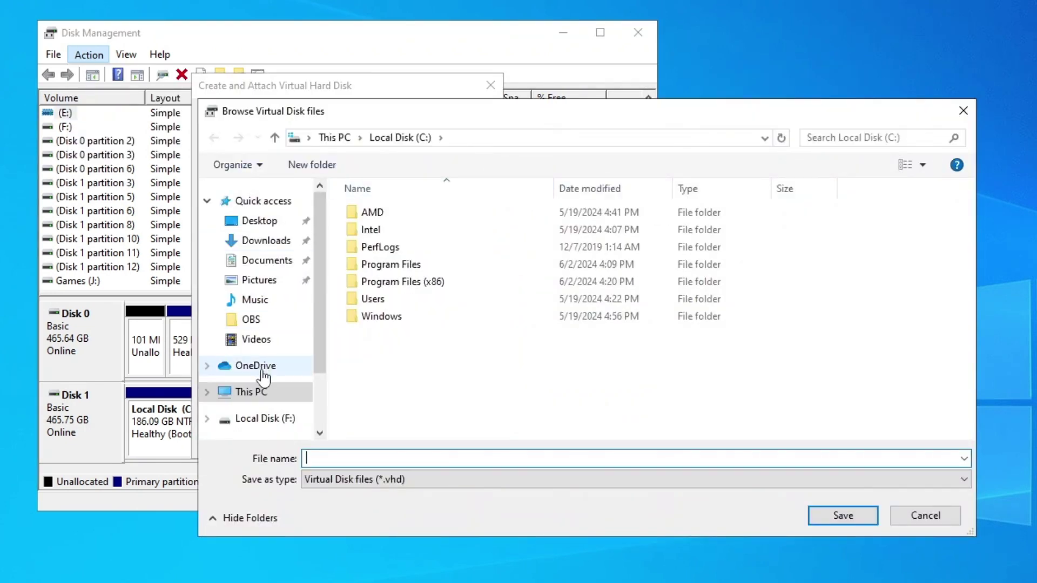
click(264, 393)
click(455, 424)
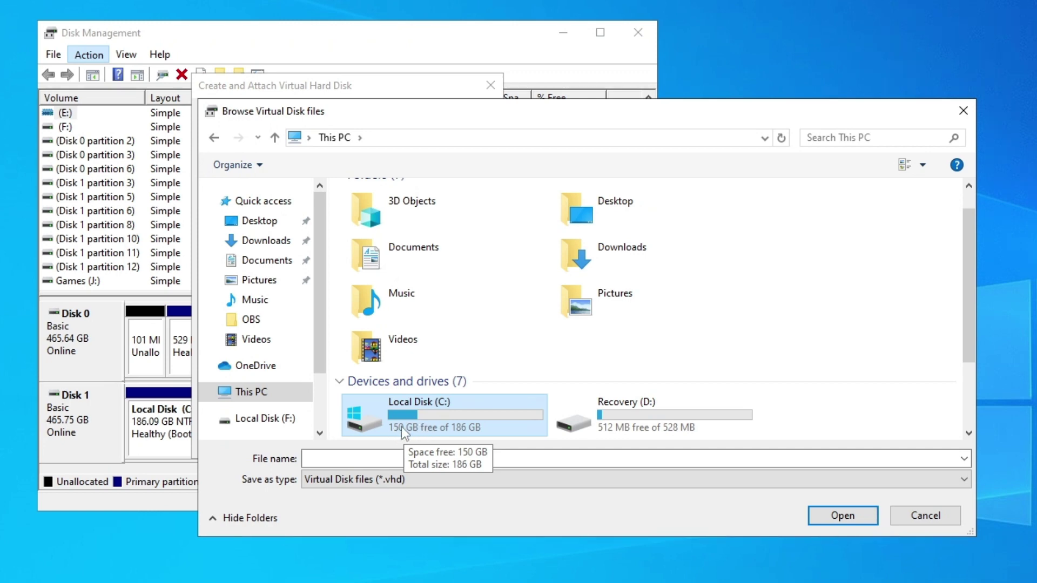
double_click(497, 425)
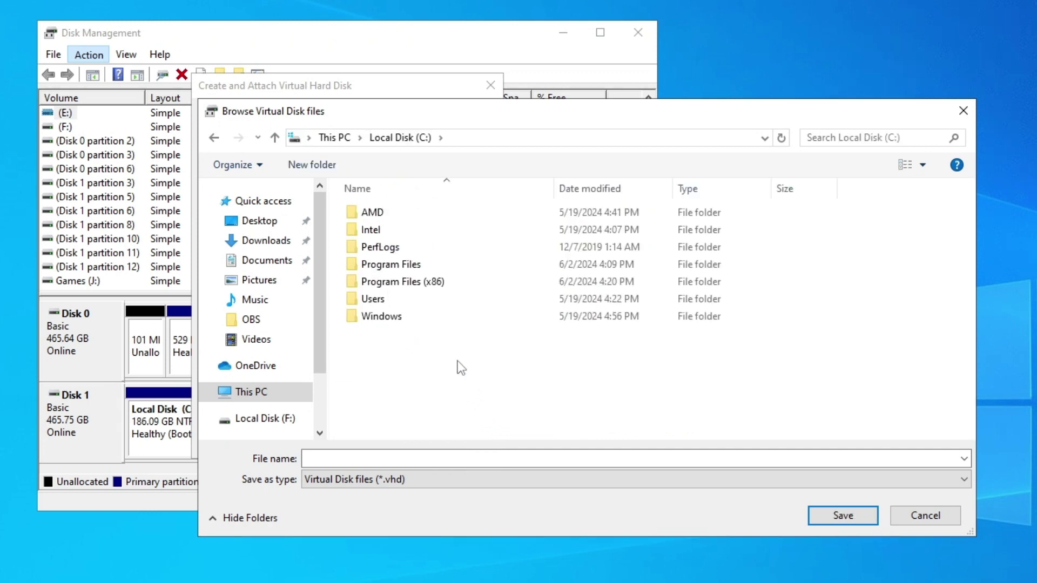
click(326, 458)
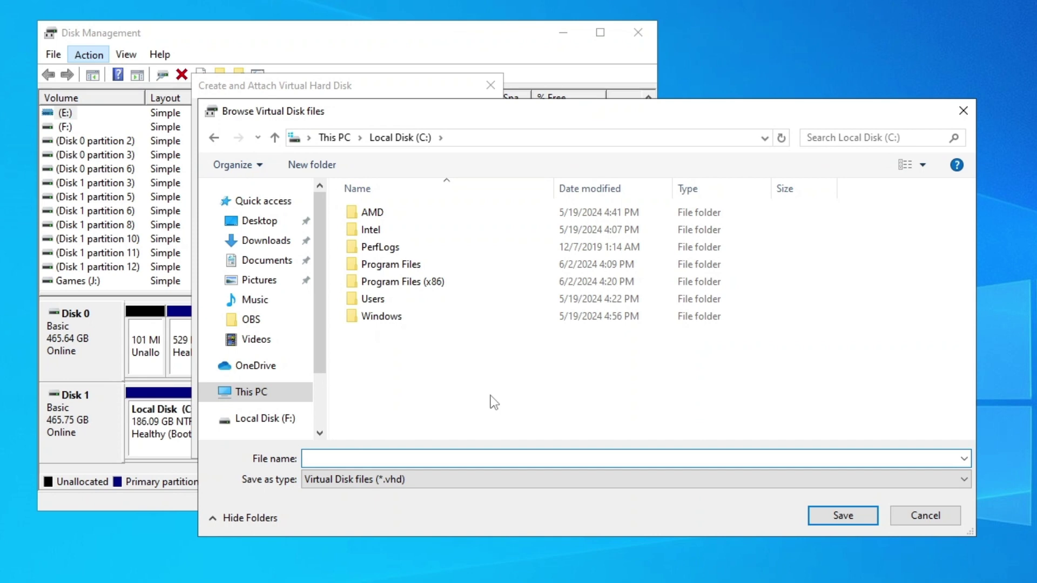
text(VHD)
click(867, 518)
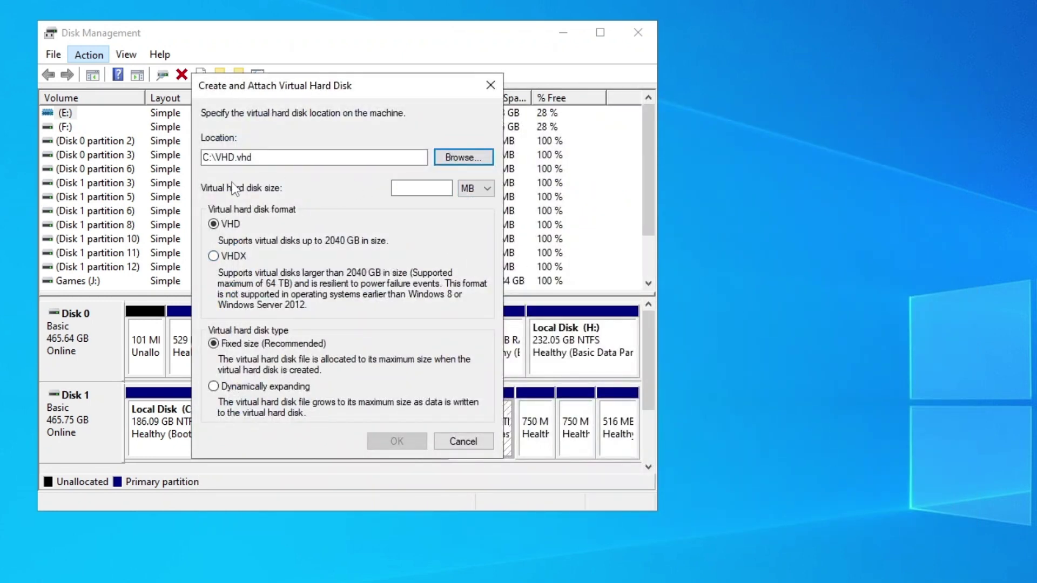
Step: Set the virtual hard disk size to 16 GB and create it in VHD format with fixed size
click(477, 190)
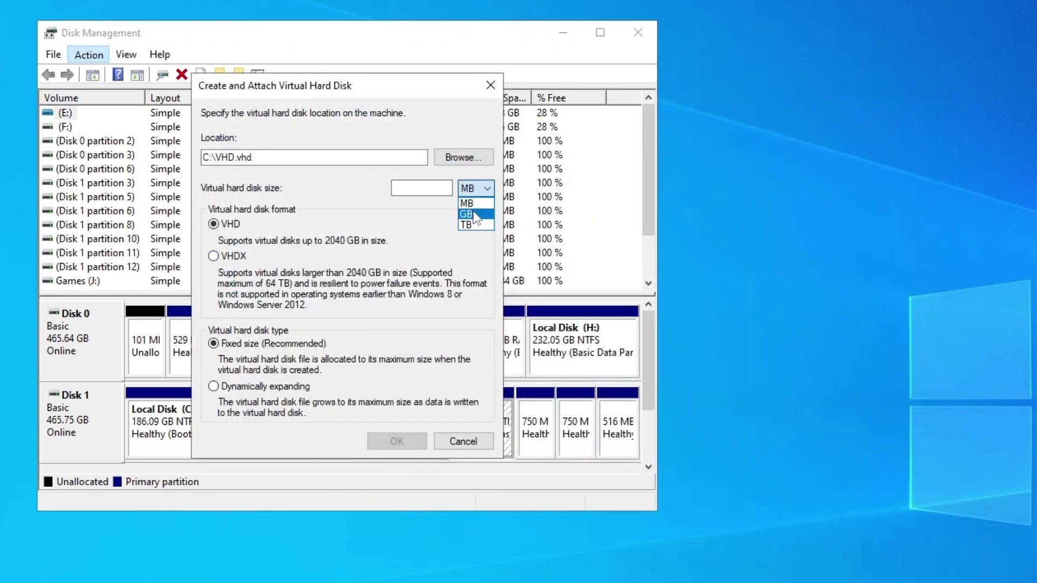
click(418, 189)
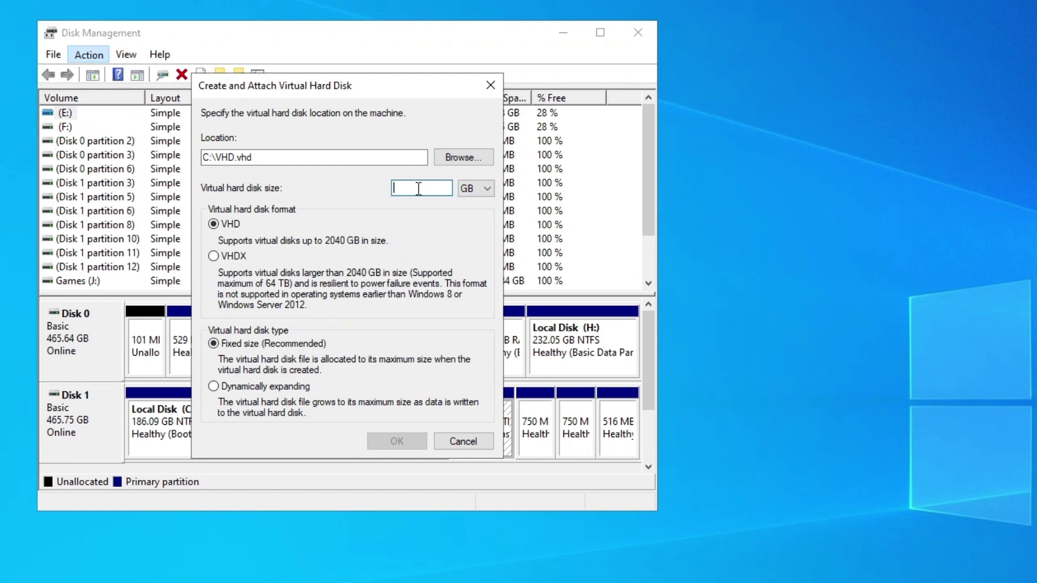
text(16)
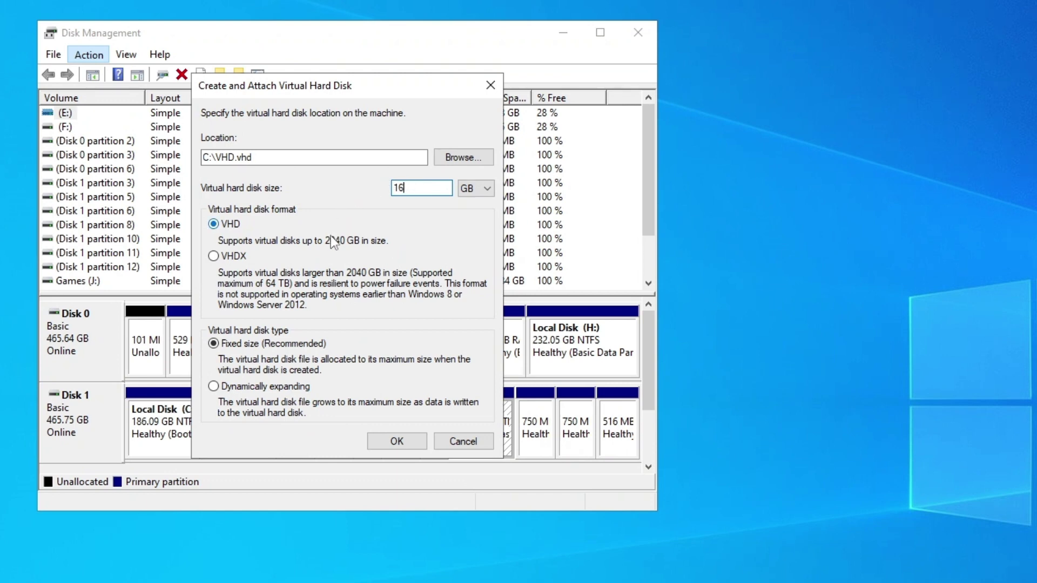
click(409, 442)
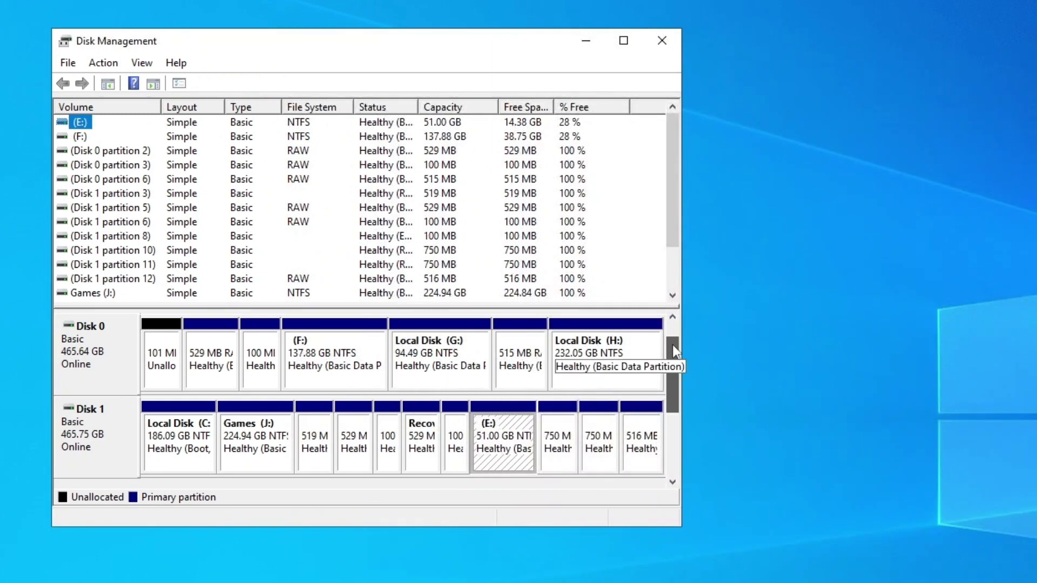
Step: Initialize the new 16 GB Disk 2 with the GPT (GUID Partition Table) partition style
drag(672, 345, 679, 377)
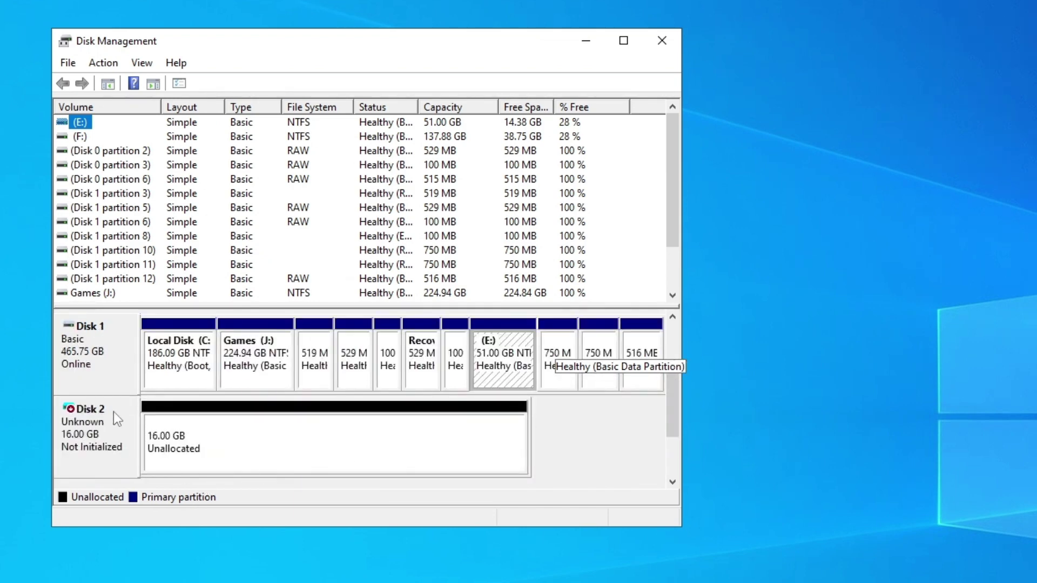
click(102, 427)
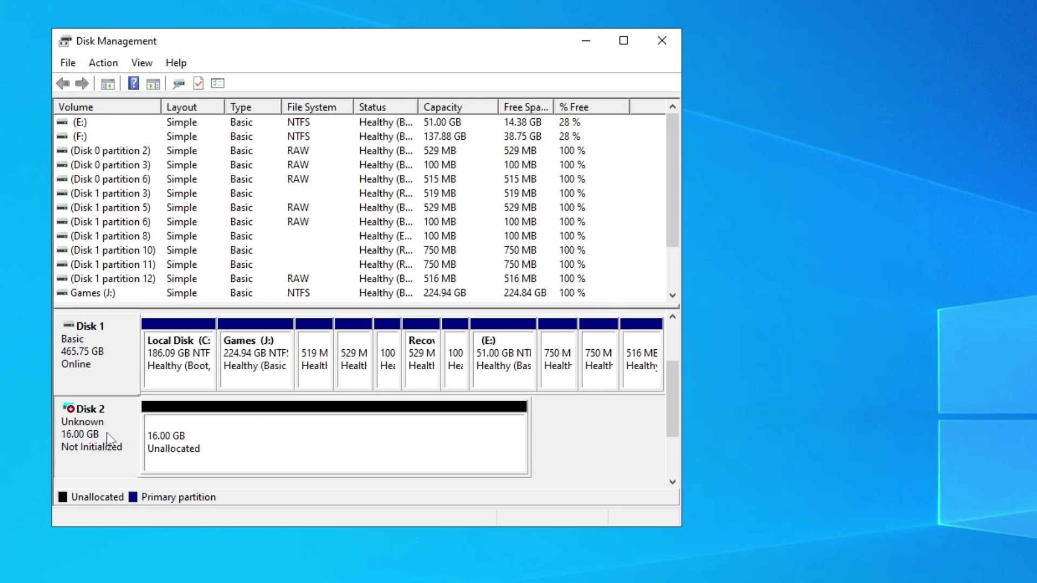
right_click(113, 421)
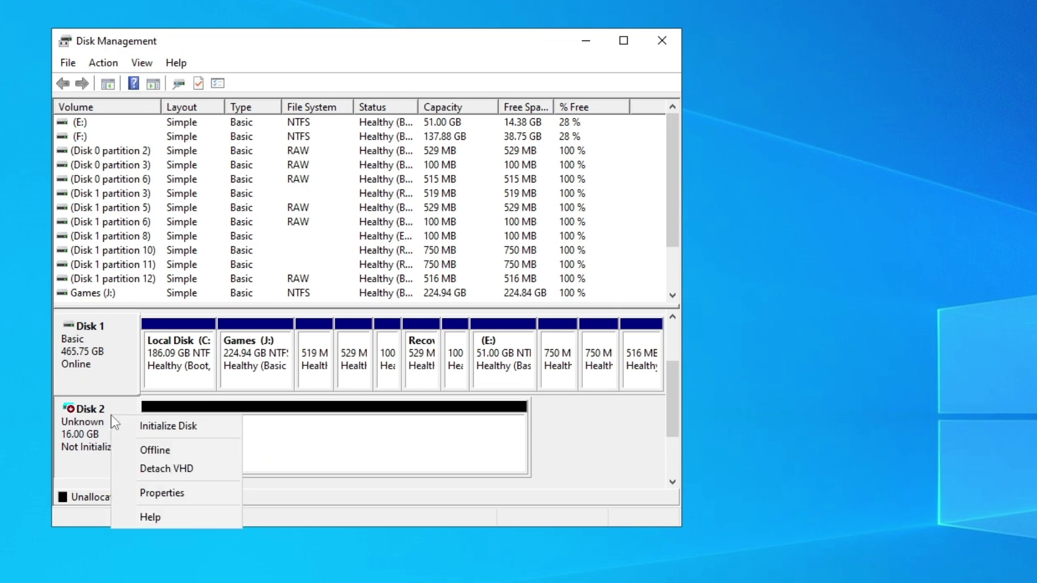
click(209, 426)
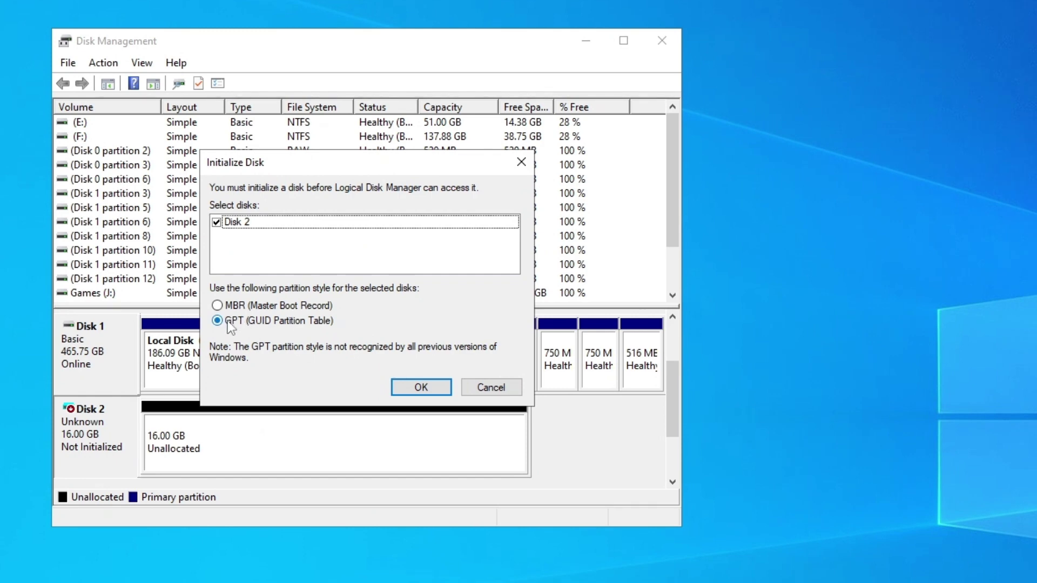
click(421, 388)
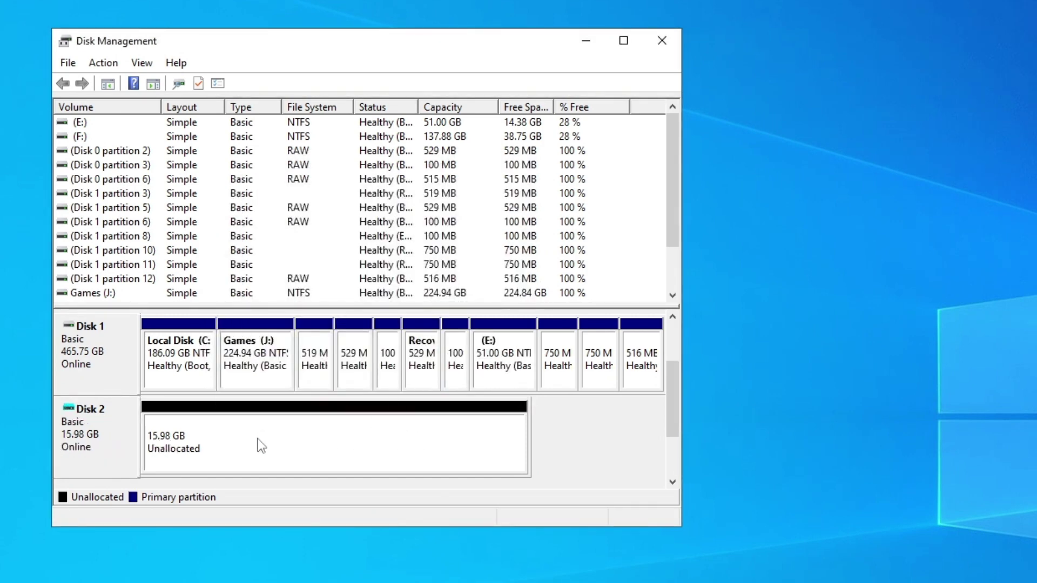
Step: Start a new simple volume on Disk 2's unallocated space, accepting the default size and assigning drive letter I
right_click(439, 435)
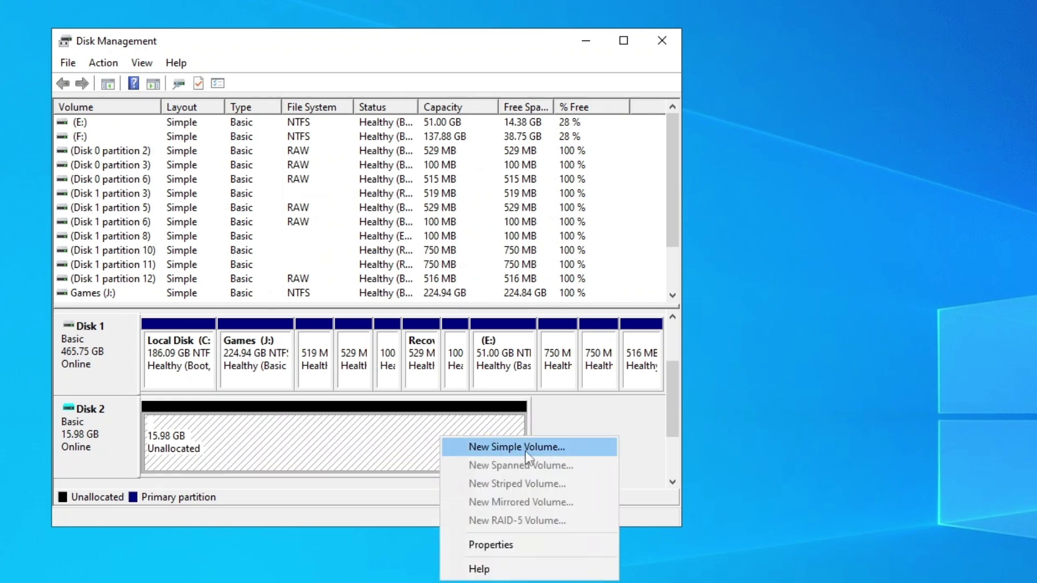
click(575, 446)
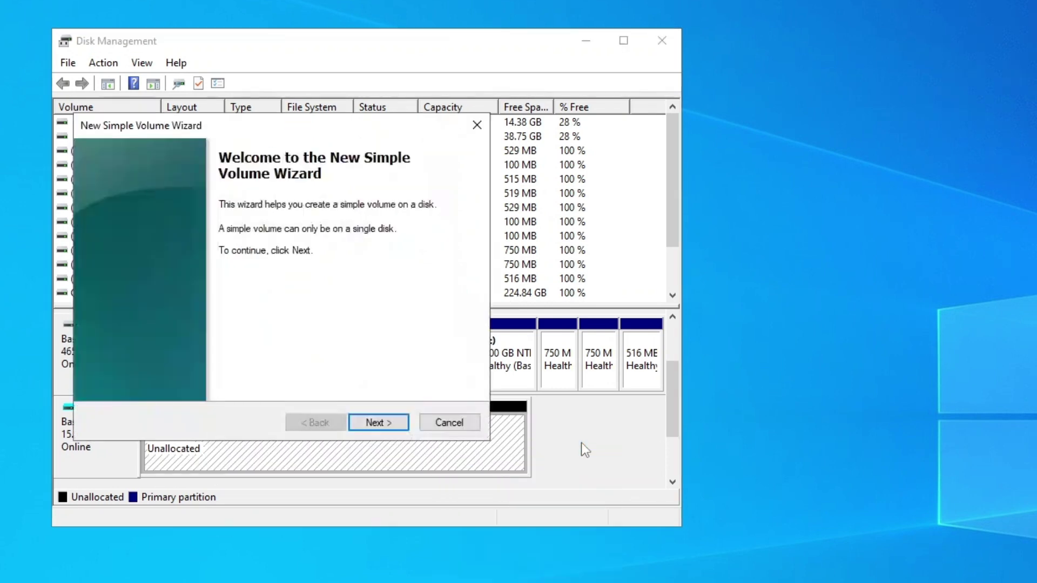
click(385, 420)
click(385, 420)
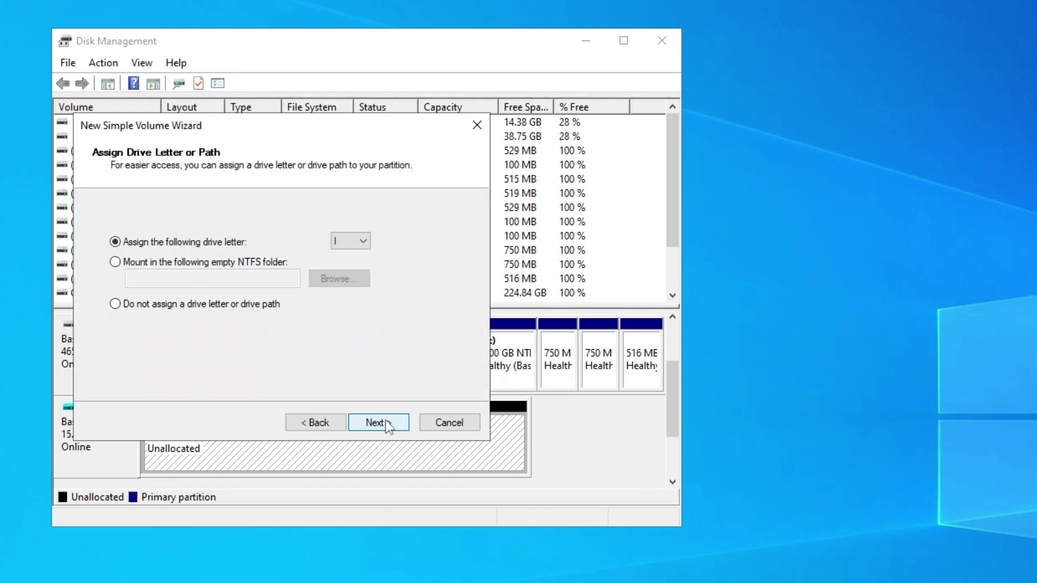
click(350, 240)
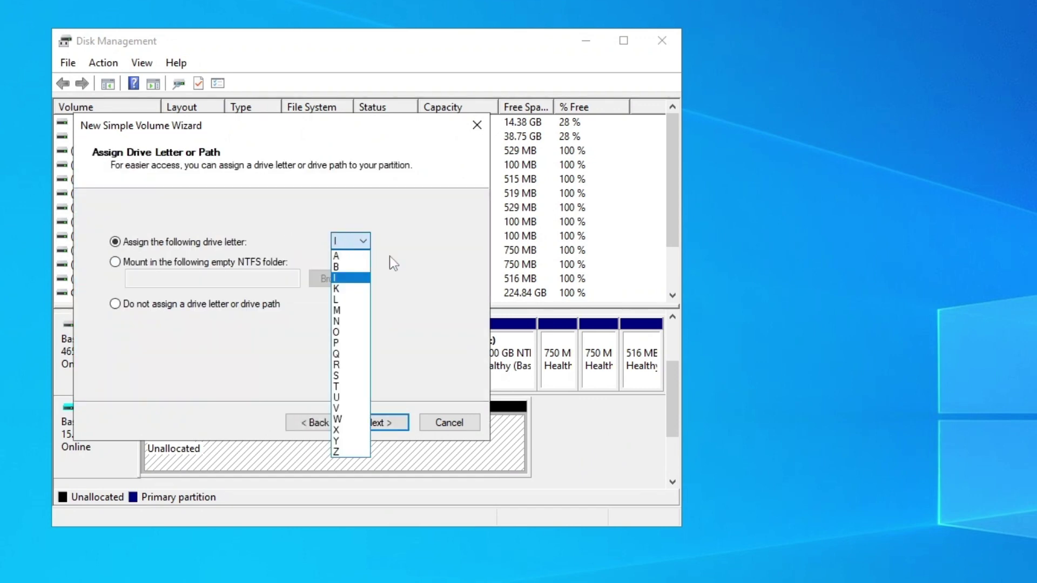
click(391, 255)
click(381, 423)
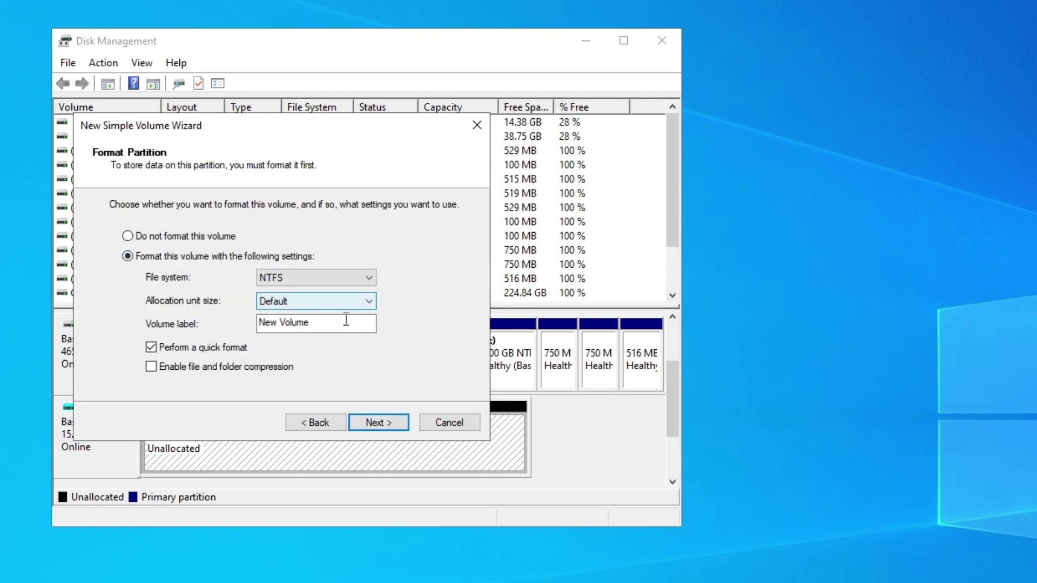
Step: Label the new volume VHD, keep NTFS with quick format, and complete the volume creation
drag(329, 324, 194, 329)
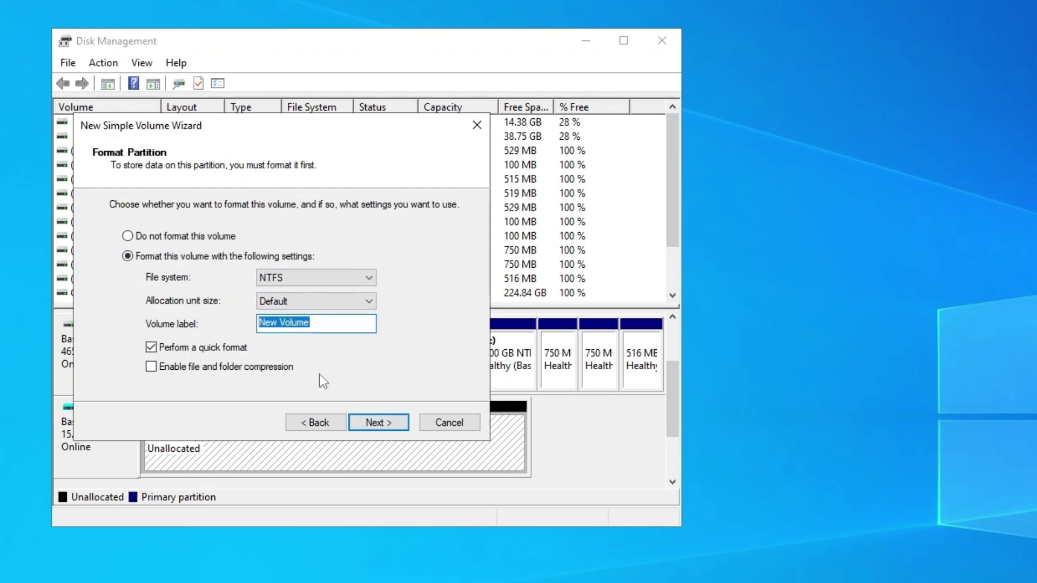
text(VHD)
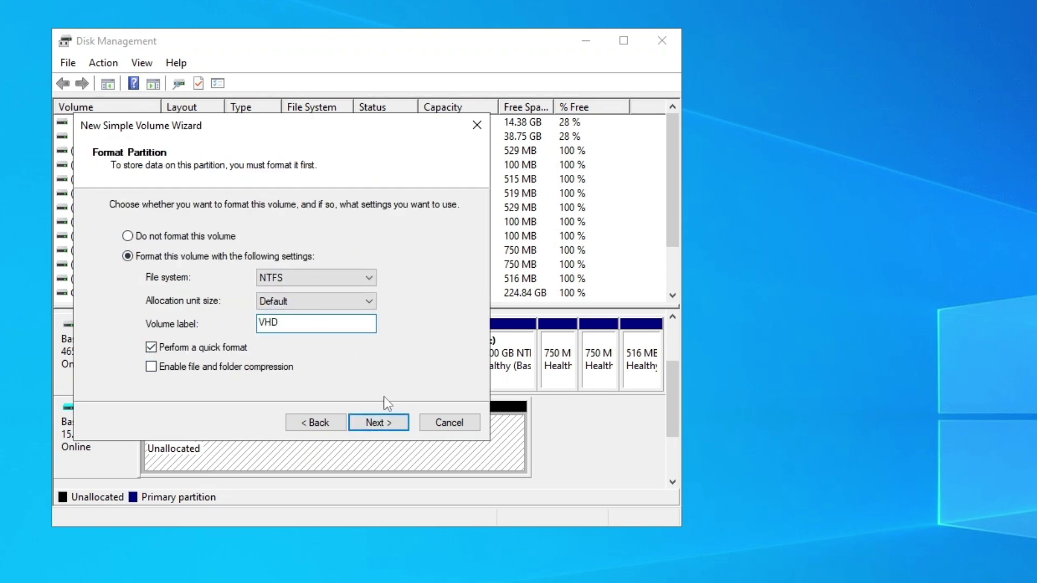
drag(291, 329, 229, 321)
click(384, 420)
click(378, 423)
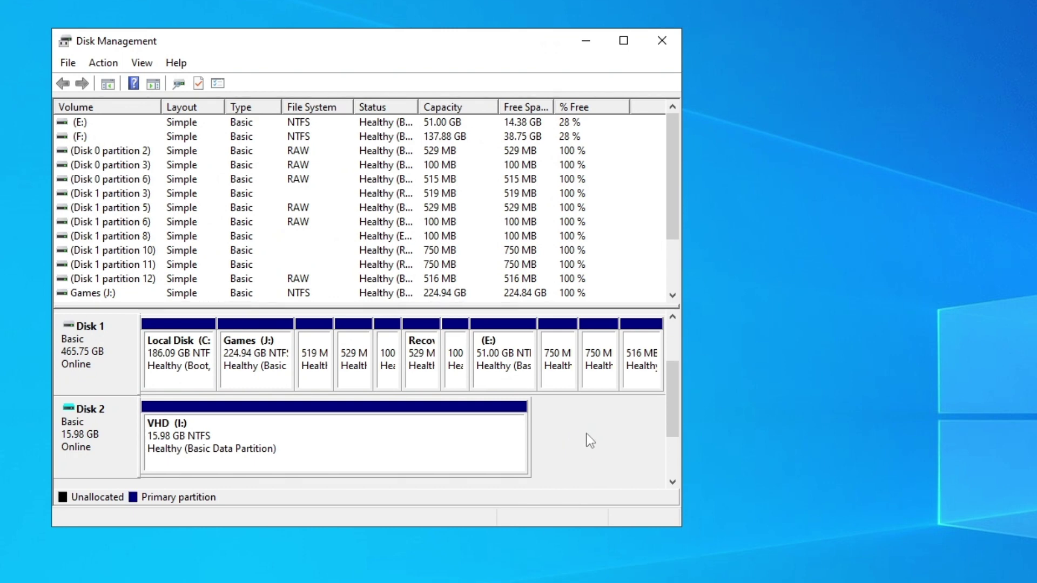
Step: Close Disk Management, switch to Chrome, and search Google for Rufus
click(663, 38)
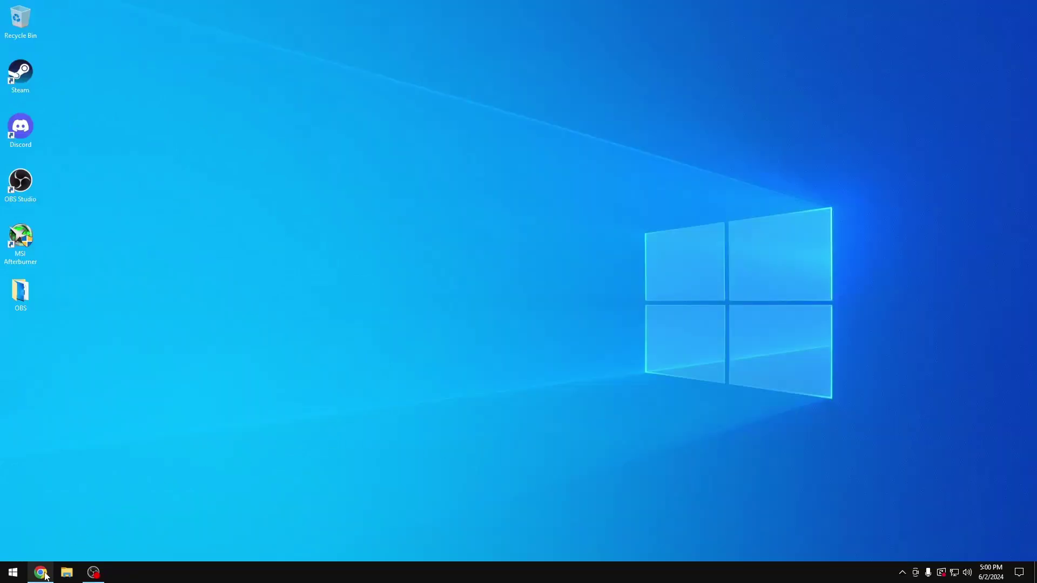
click(42, 572)
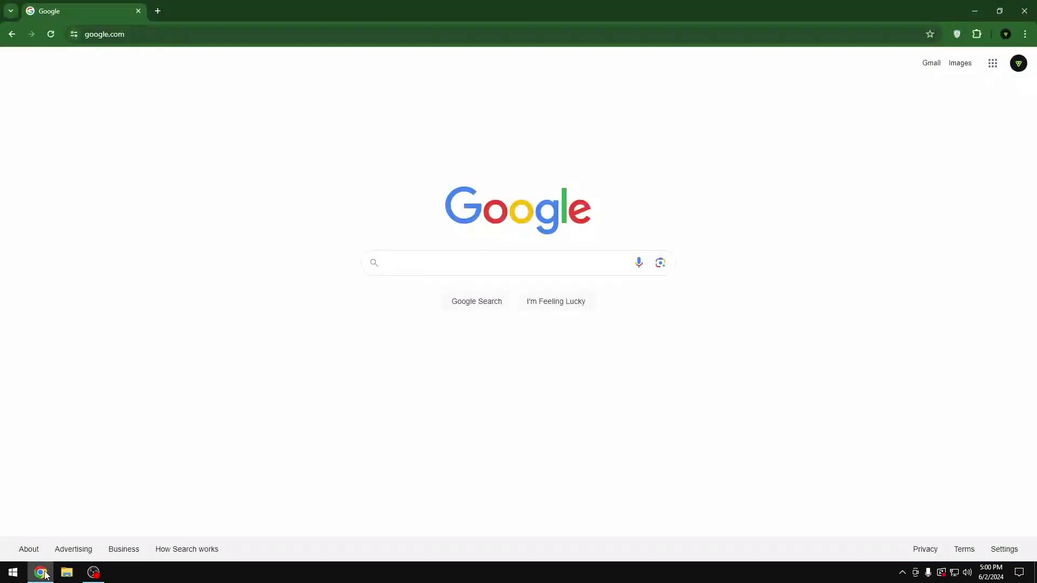
click(410, 261)
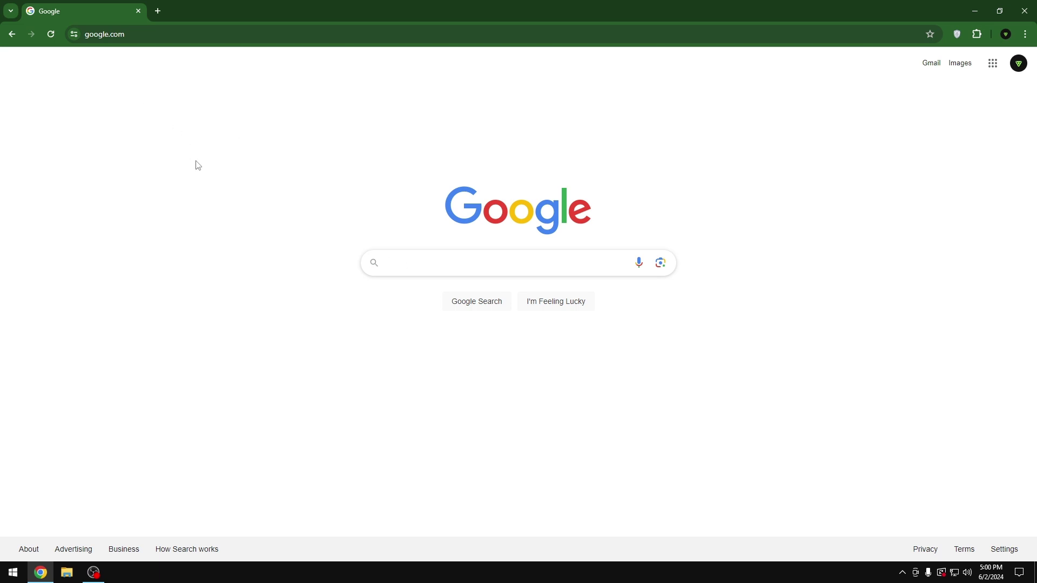
text(Rufus)
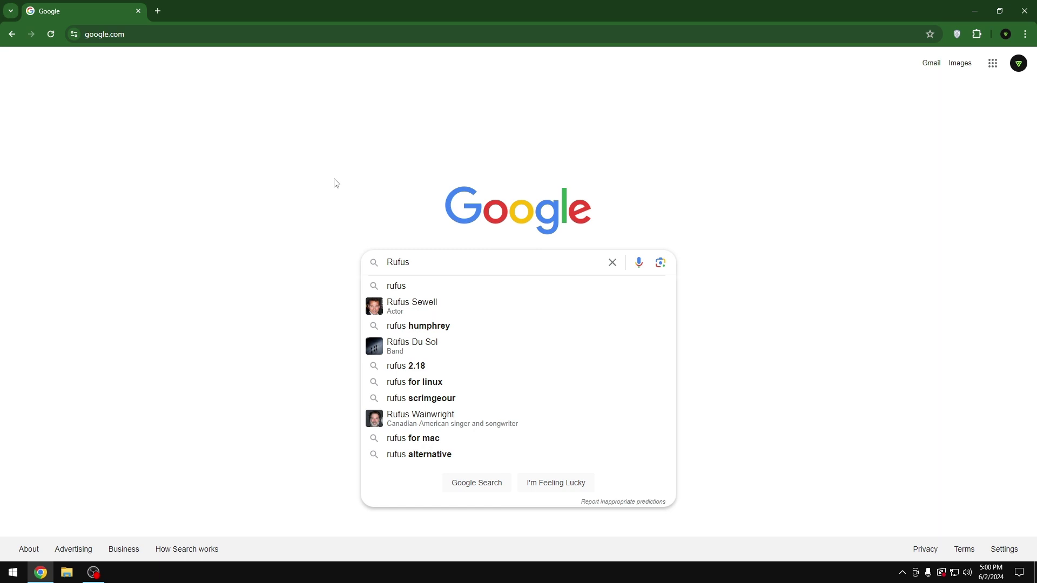
key(Return)
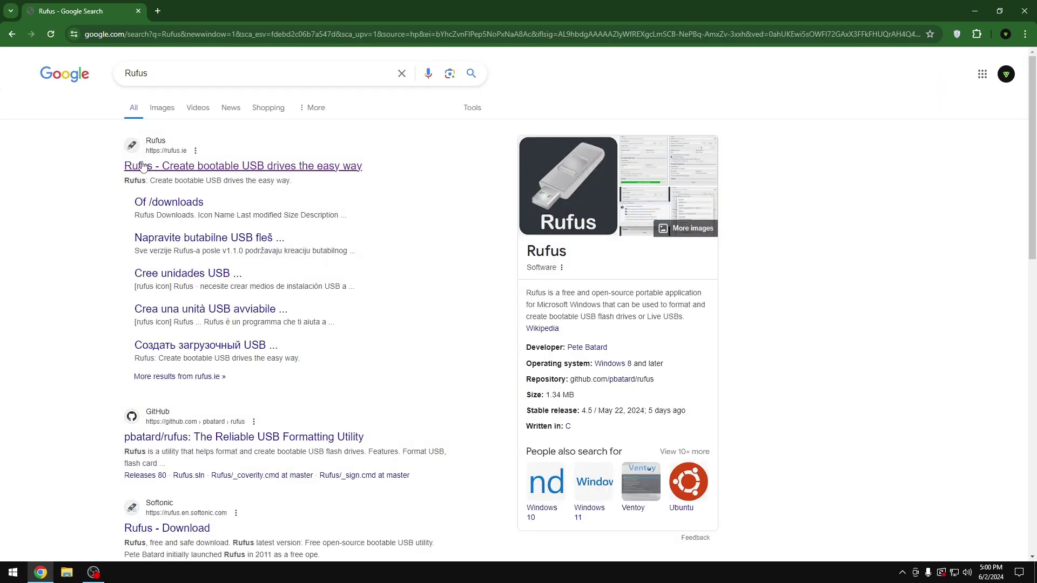
Step: Open the official Rufus website at rufus.ie from the search results
drag(93, 140, 413, 193)
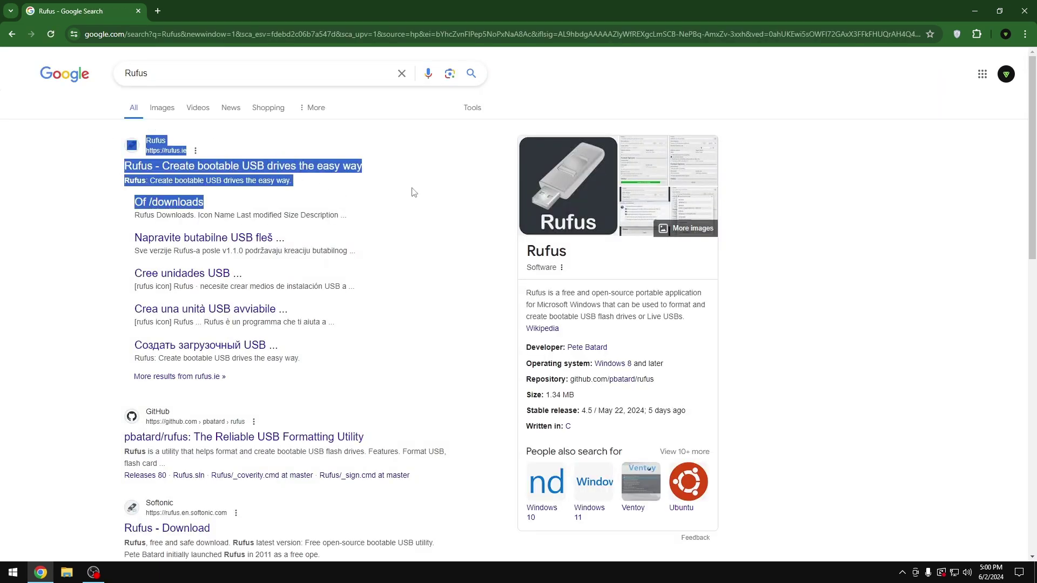
click(419, 175)
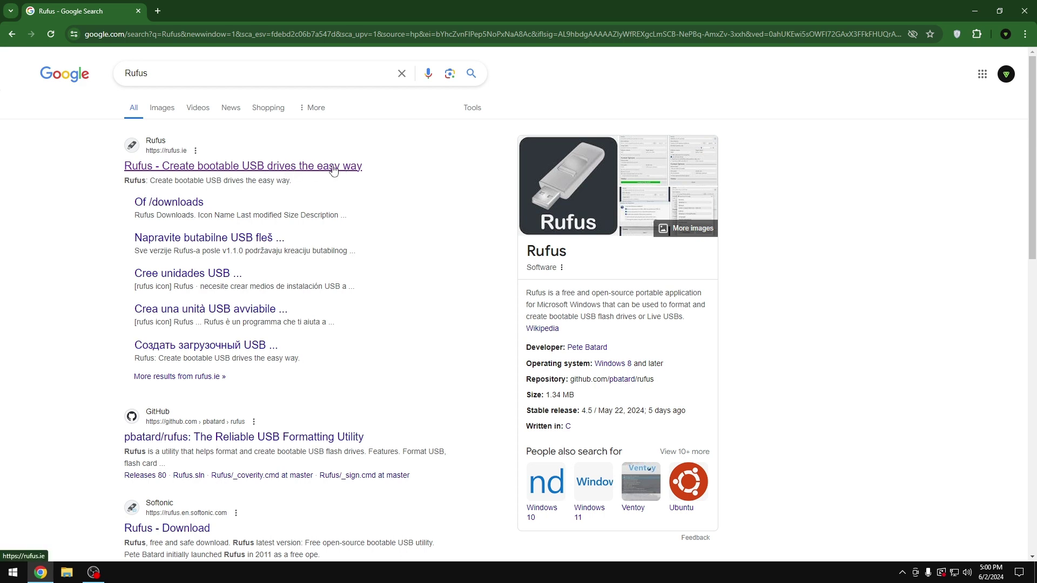
click(131, 166)
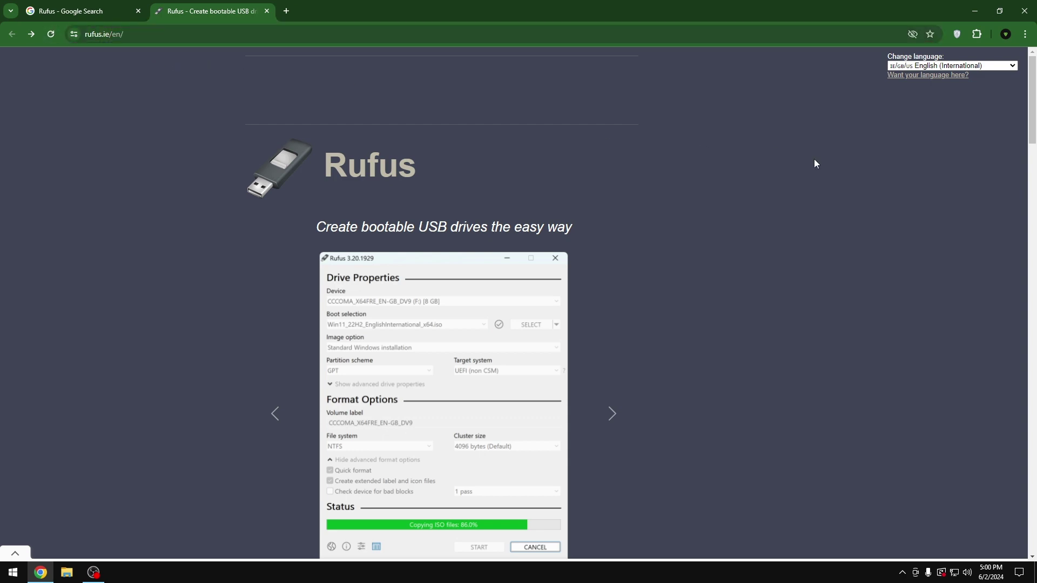
Step: Download rufus-4.5.exe, the standard Windows x64 release, from the latest releases and launch it
scroll(814, 160, down, 10)
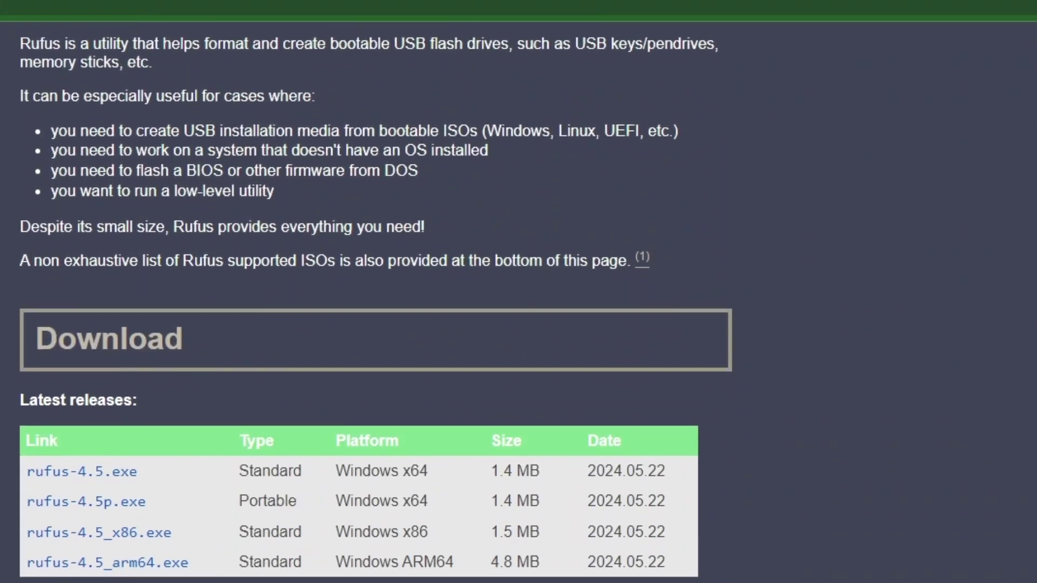
scroll(375, 300, down, 1)
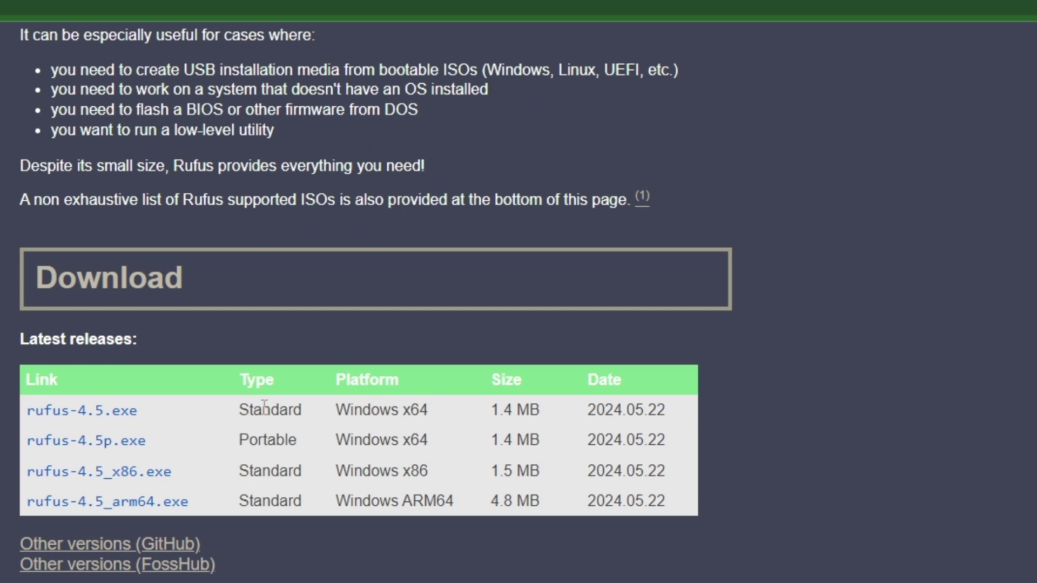
double_click(264, 409)
drag(233, 436, 340, 514)
click(852, 419)
drag(278, 410, 797, 400)
click(846, 406)
click(137, 411)
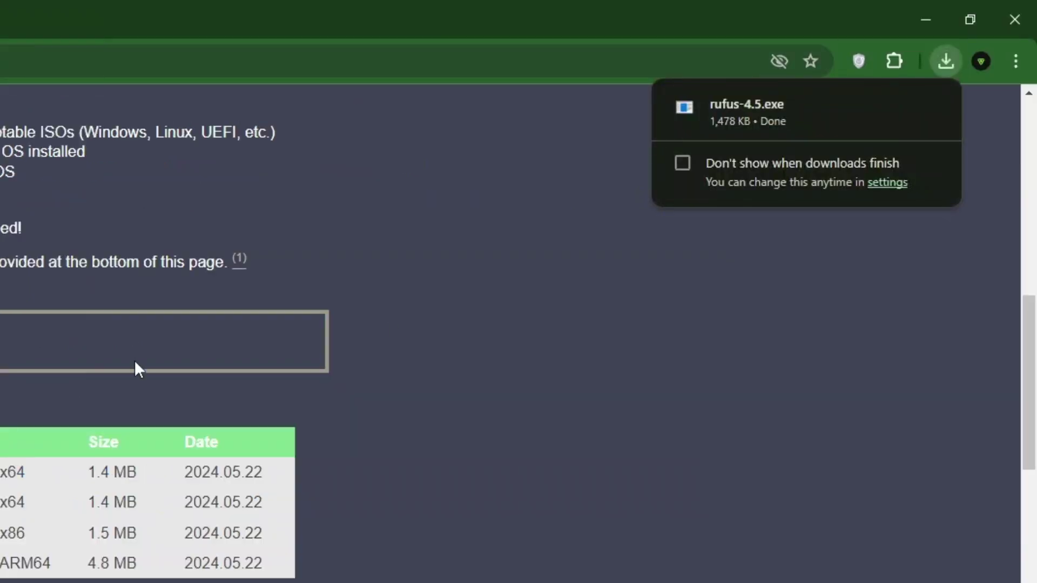
mouse_move(838, 115)
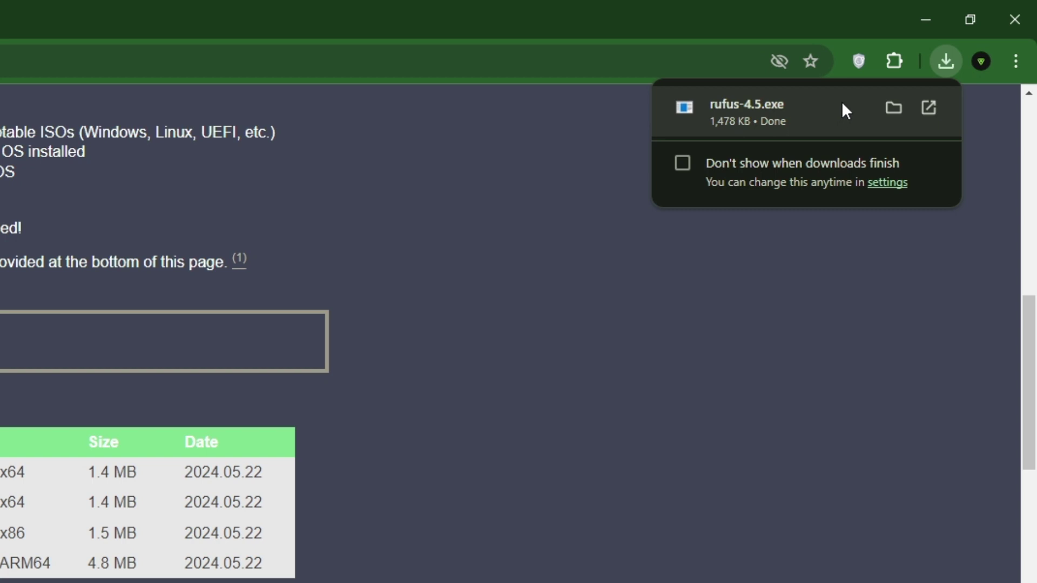
click(842, 105)
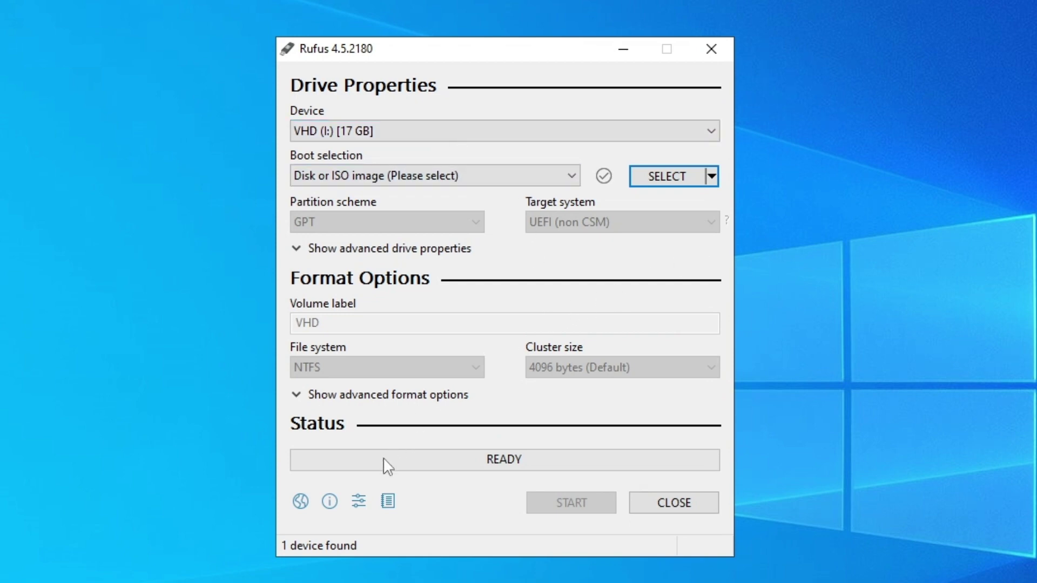
Step: In the update settings, set the update check to Daily (Default) and include beta versions to Yes
click(362, 502)
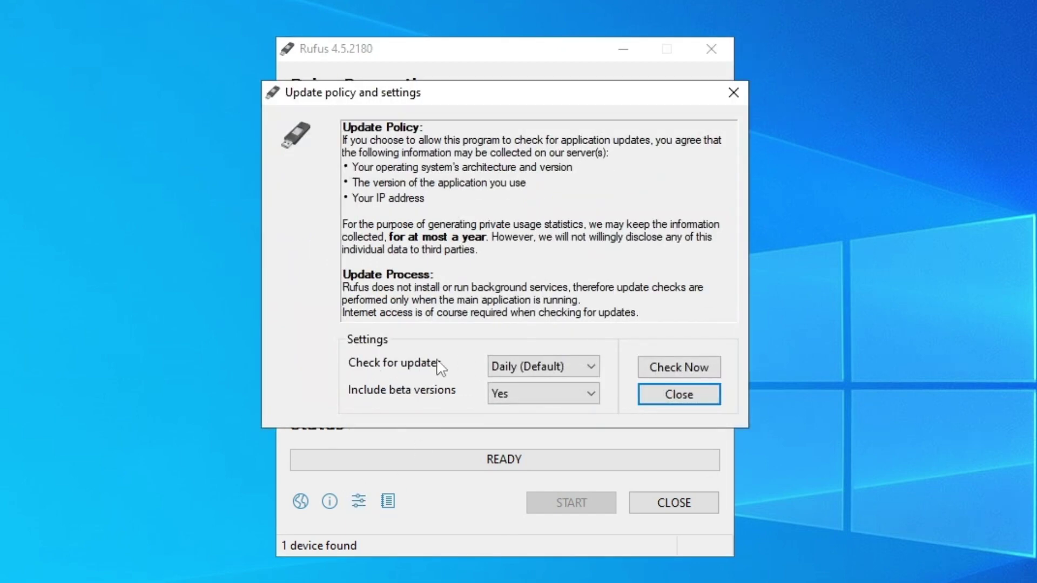
click(529, 366)
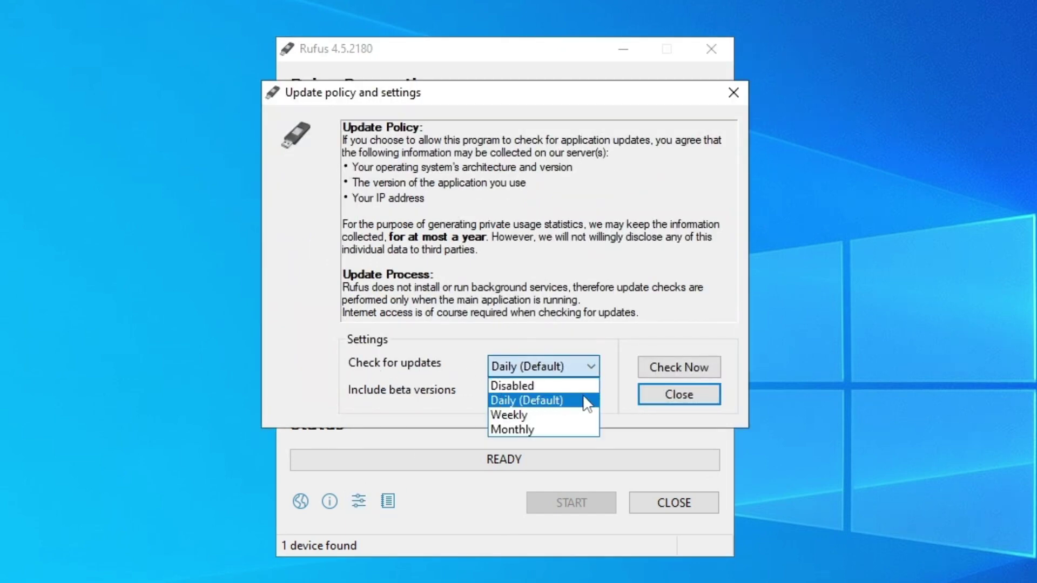
click(570, 403)
click(516, 394)
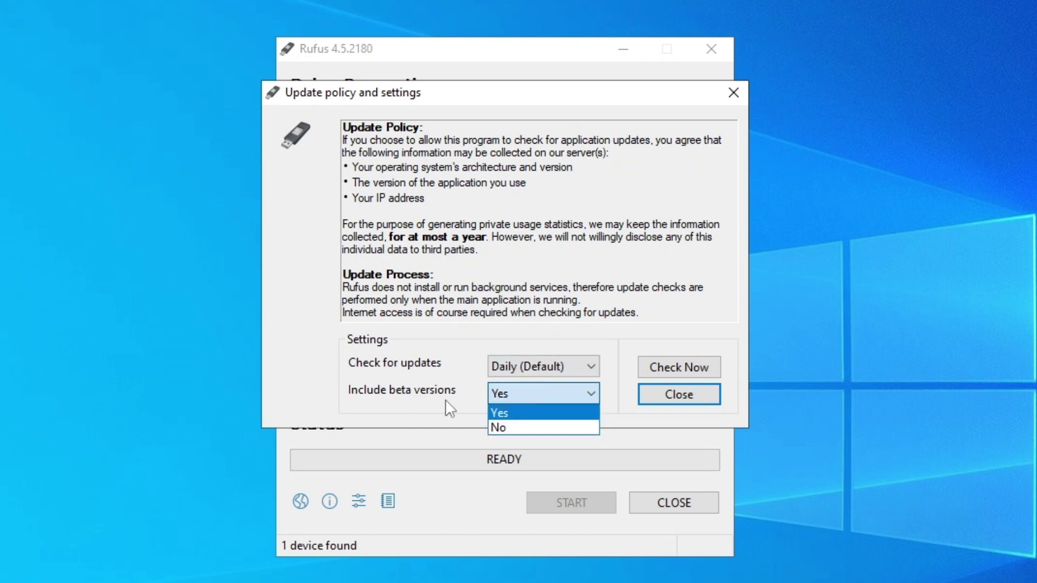
click(505, 410)
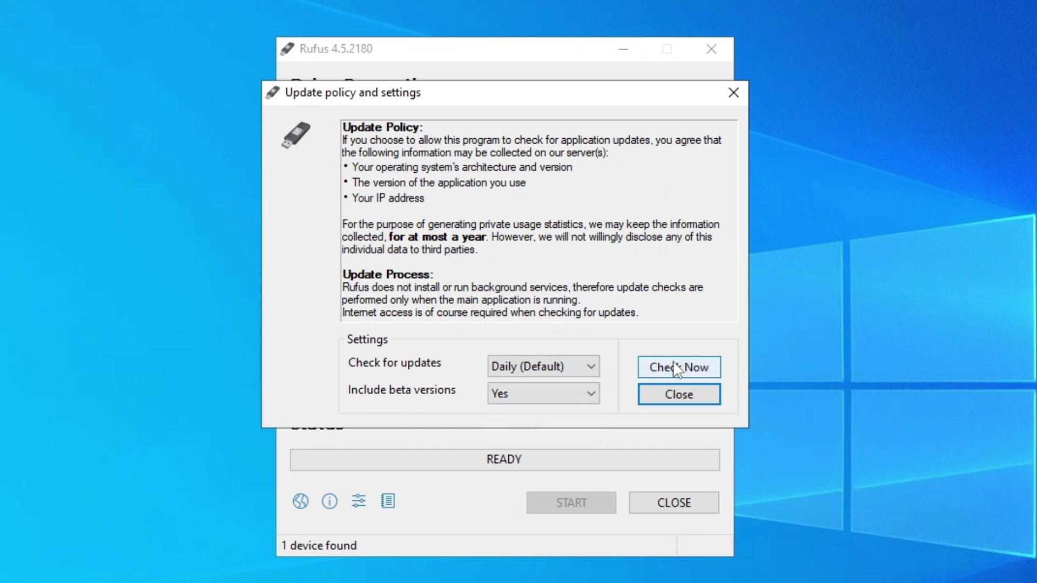
Step: Check for Rufus updates immediately, dismiss the update dialogs and close Rufus
click(704, 368)
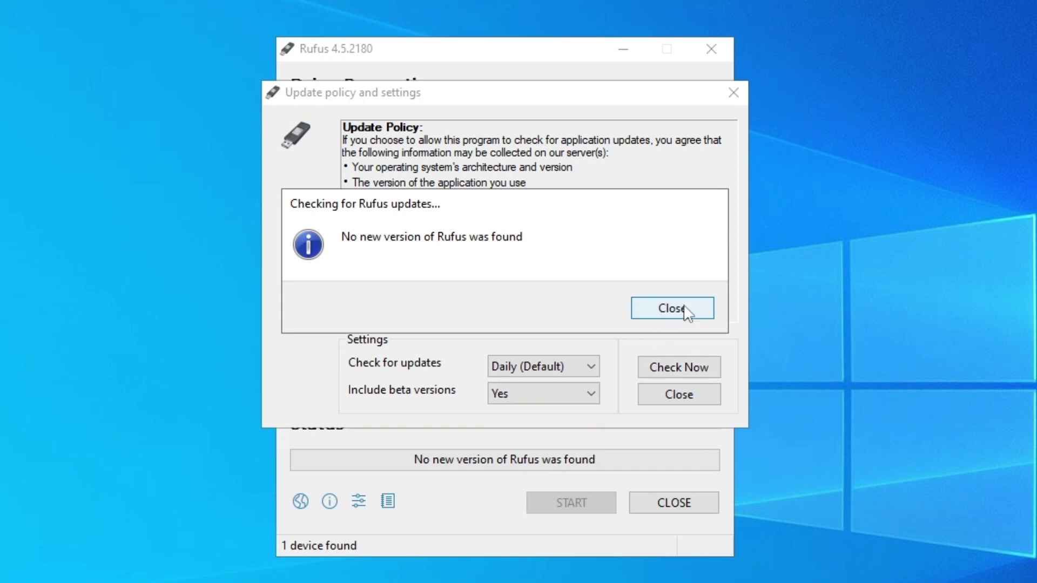
click(685, 309)
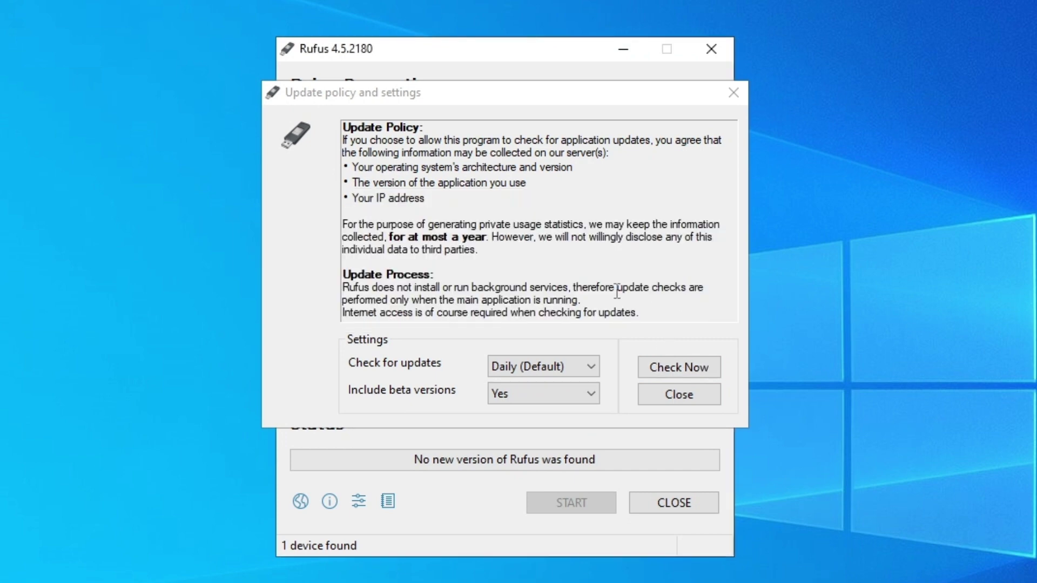
click(701, 392)
click(691, 499)
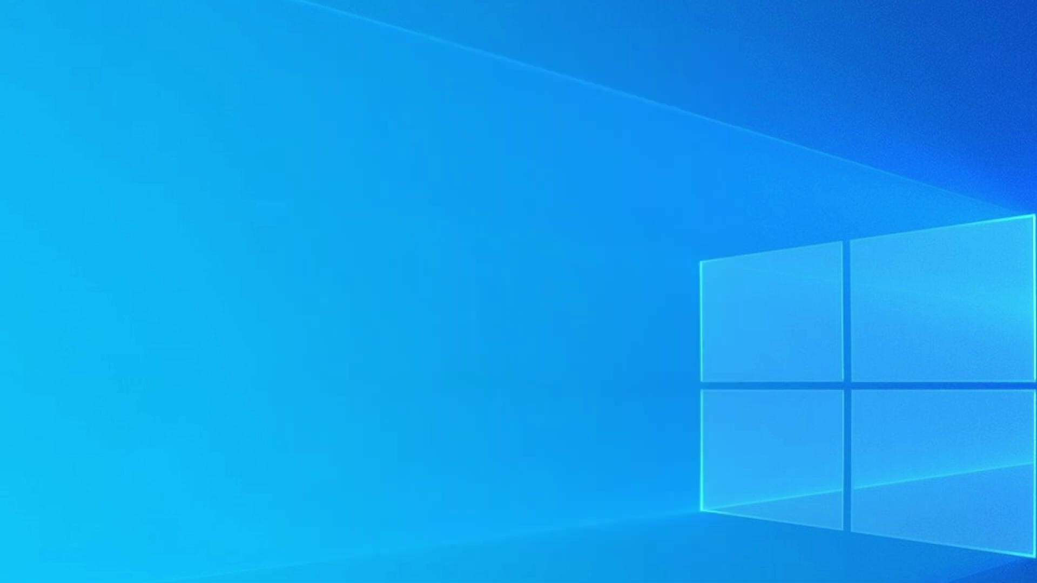
Step: Relaunch rufus-4.5 from the Downloads folder in File Explorer
key(super+e)
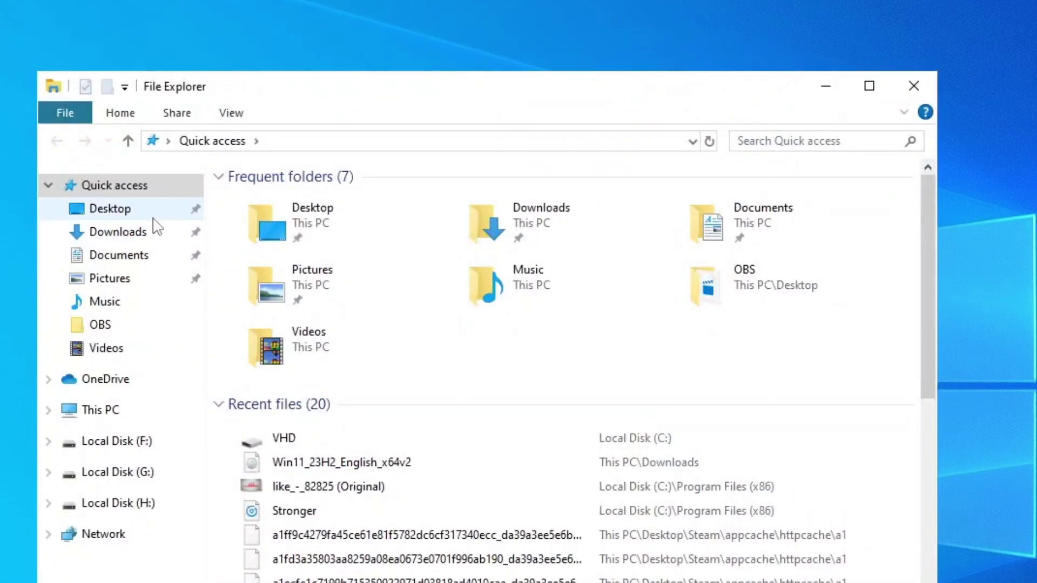
click(153, 234)
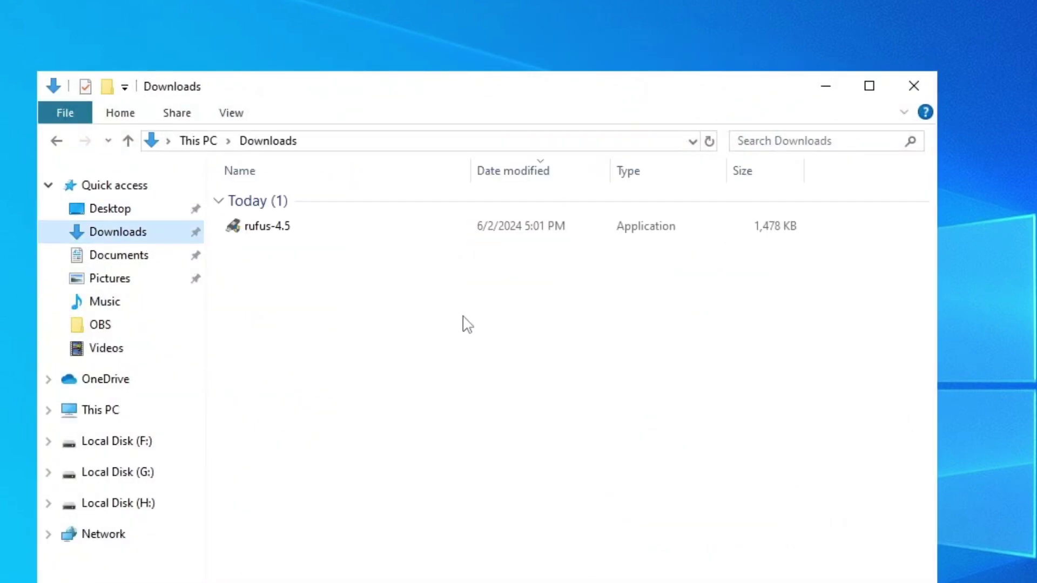
double_click(303, 232)
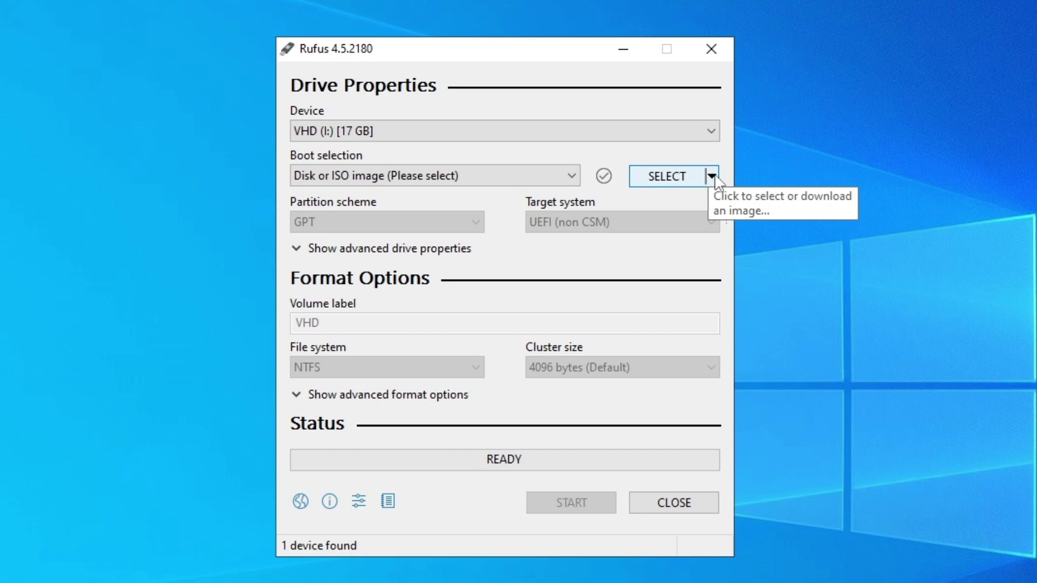
Step: Switch the boot image source from selecting a file to DOWNLOAD and start the ISO download dialog
click(711, 177)
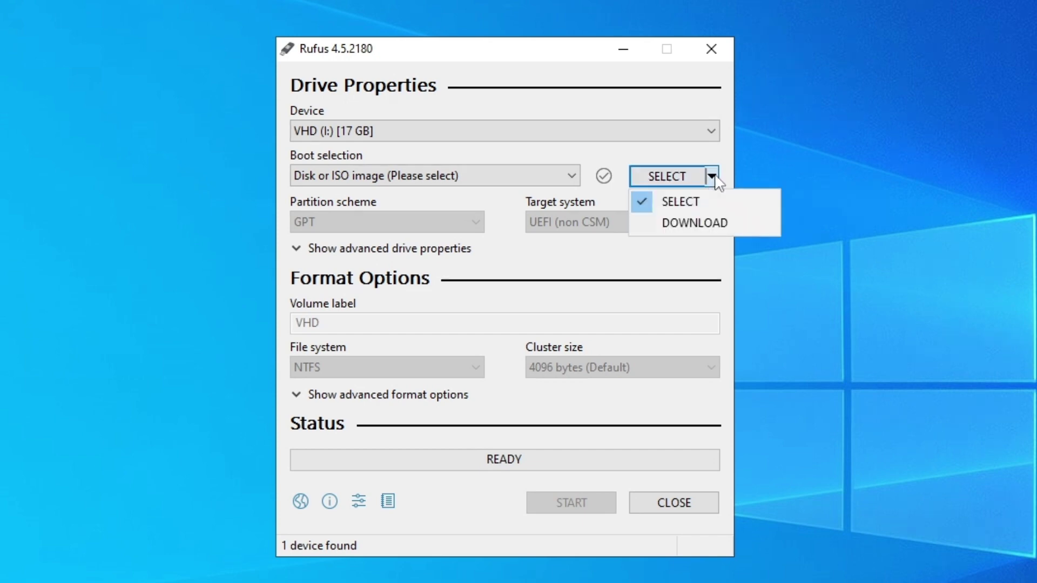
click(689, 223)
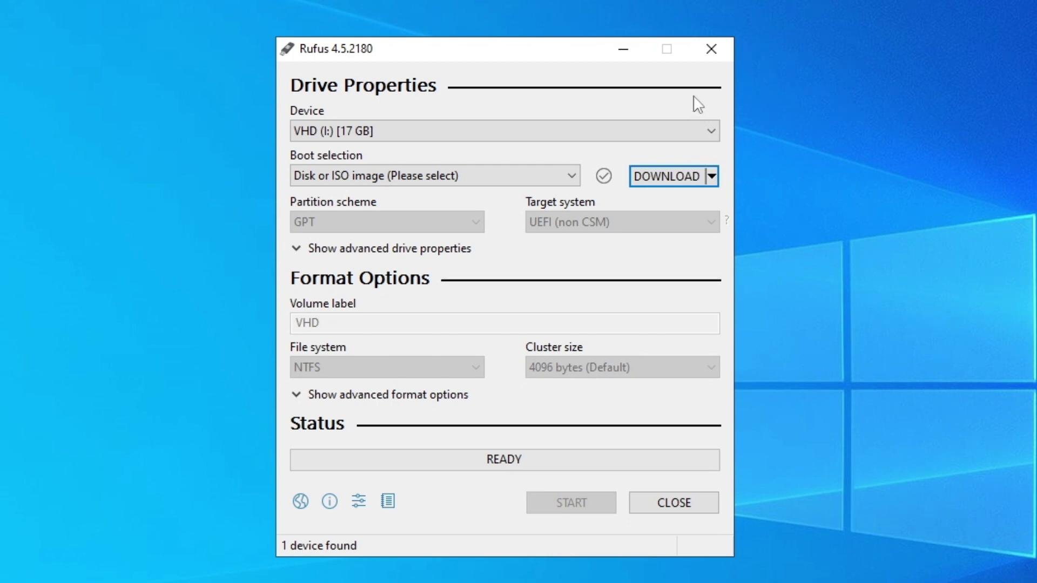
click(668, 175)
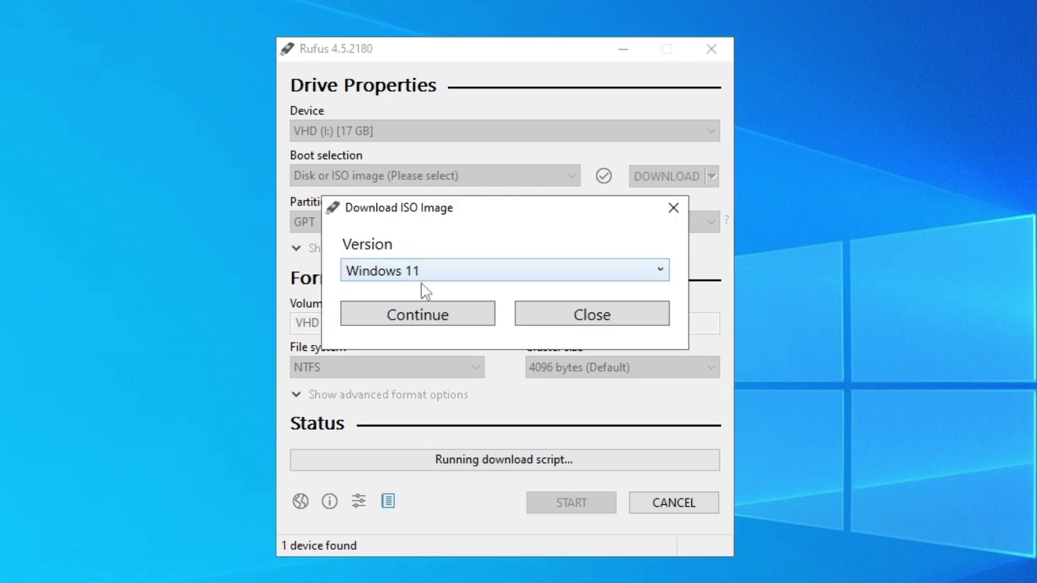
Step: Choose Windows 11, release 23H2 v2 (Build 22631.2861 - 2023.12) and edition Windows 11 Home/Pro/Edu for the ISO
click(451, 318)
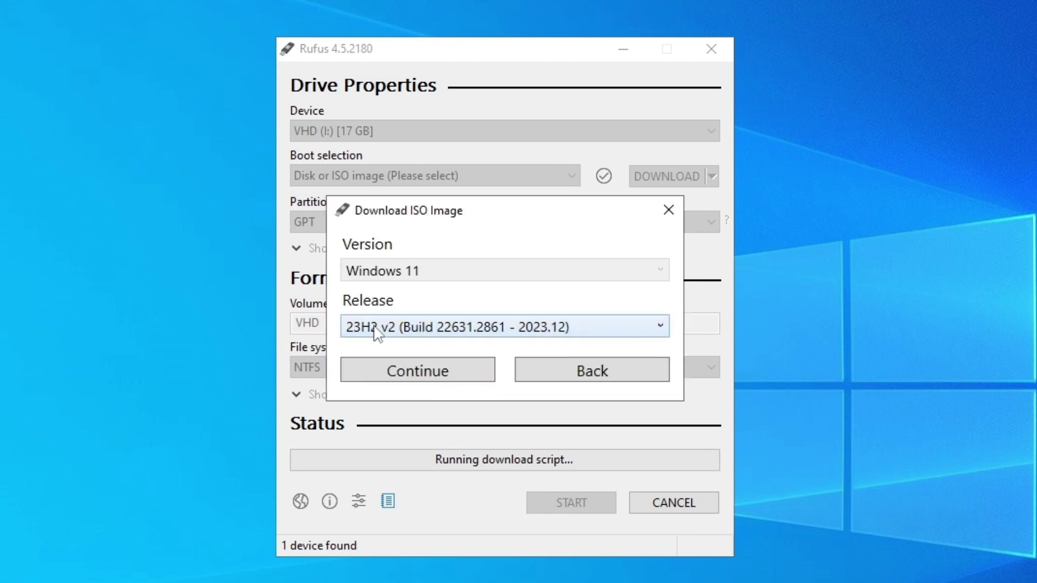
click(377, 333)
click(386, 349)
click(446, 361)
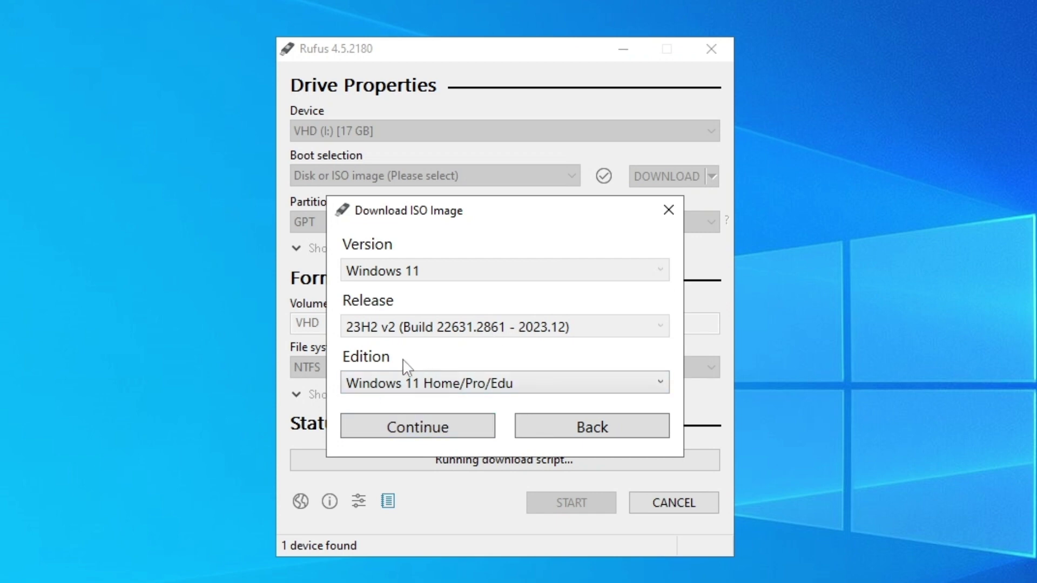
click(448, 429)
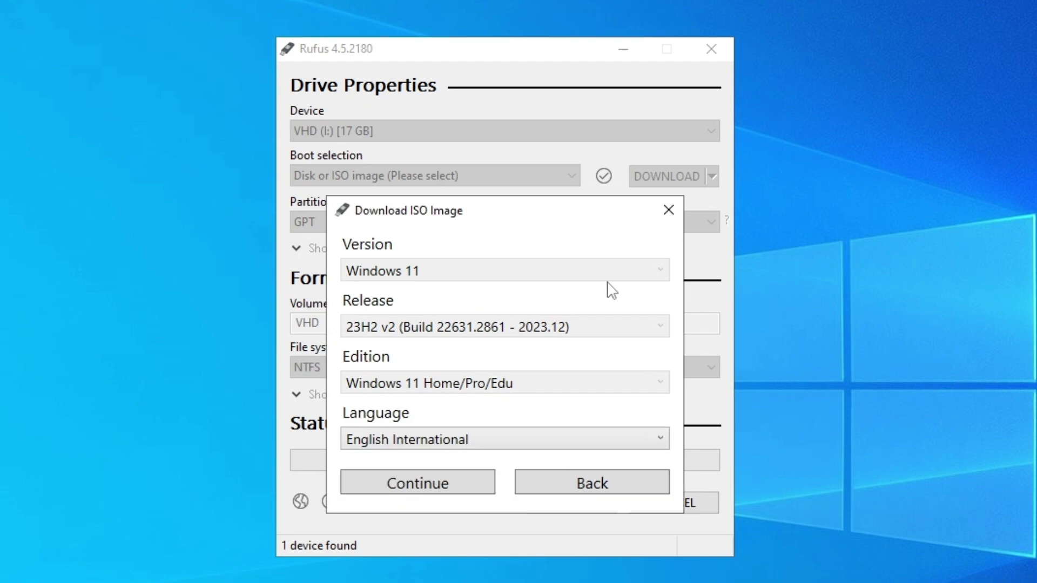
Step: Examine the available ISO languages, comparing the English (United States) and English International options
click(446, 443)
scroll(447, 463, up, 2)
click(411, 438)
click(477, 439)
scroll(429, 581, up, 1)
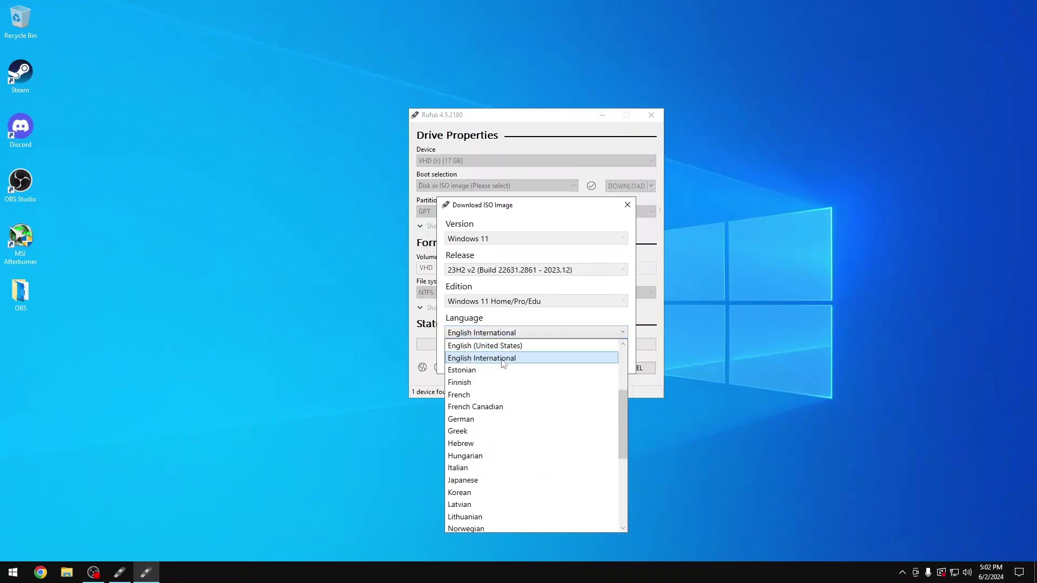
drag(625, 411, 624, 385)
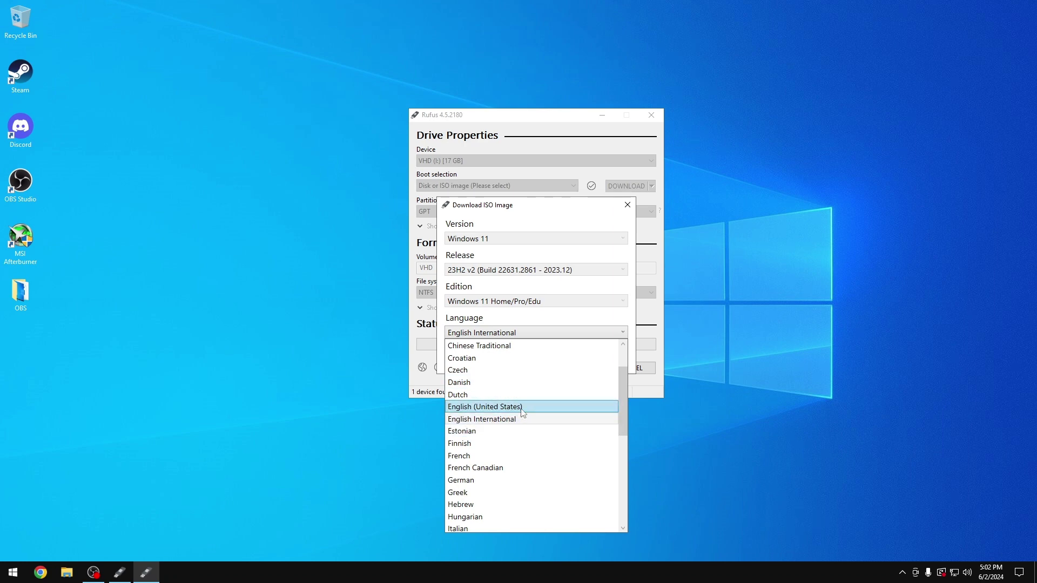
scroll(522, 412, up, 1)
click(518, 333)
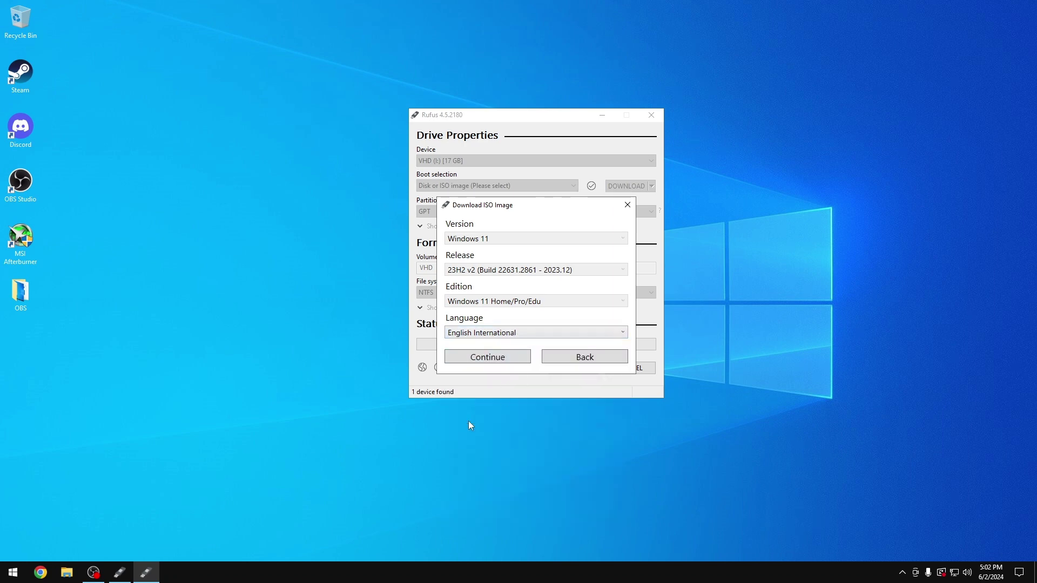
click(520, 332)
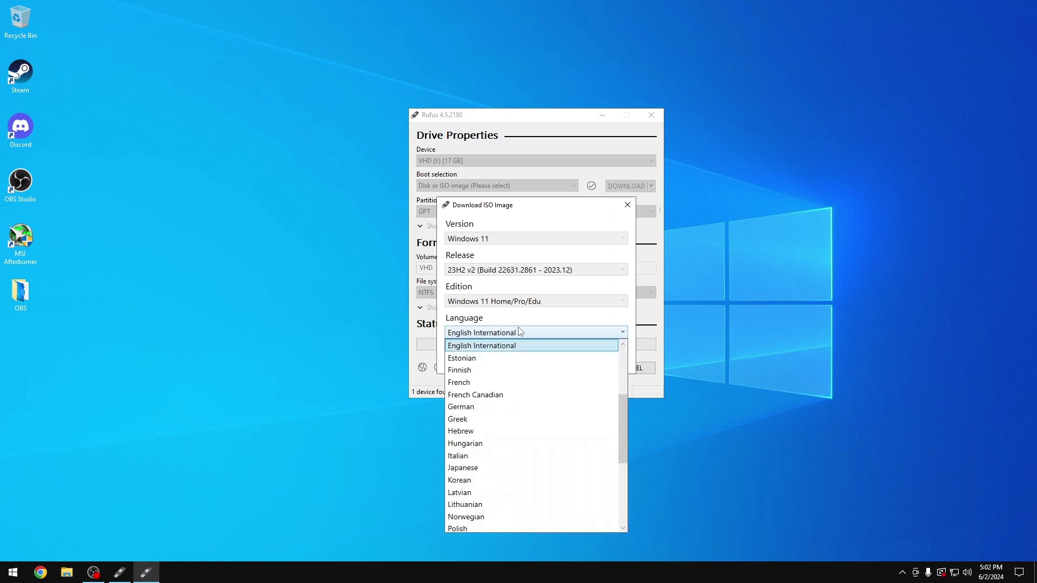
click(139, 169)
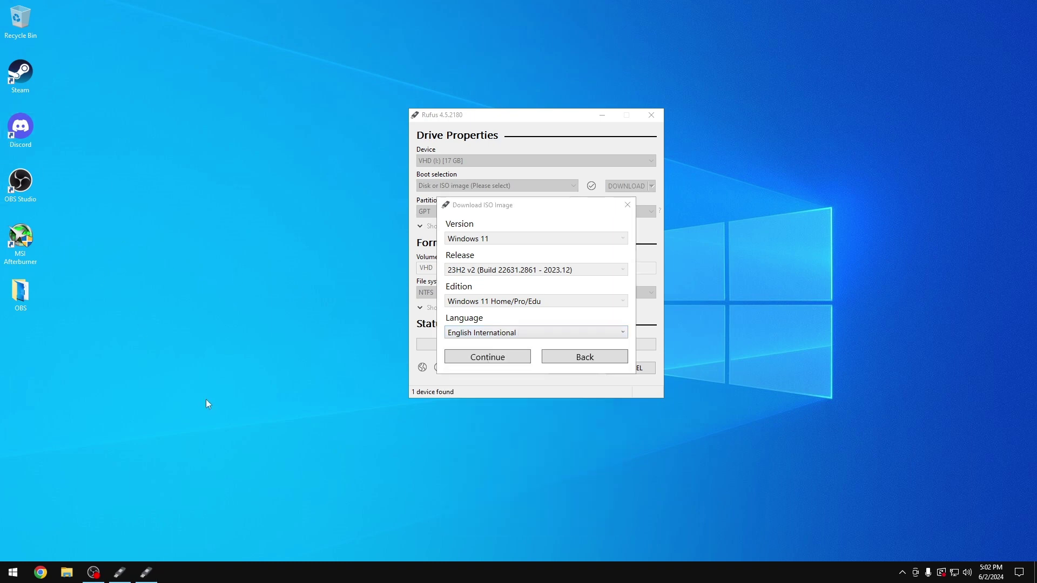
Step: Open Windows PowerShell as administrator and run Get-WinSystemLocale to check the system language
click(15, 572)
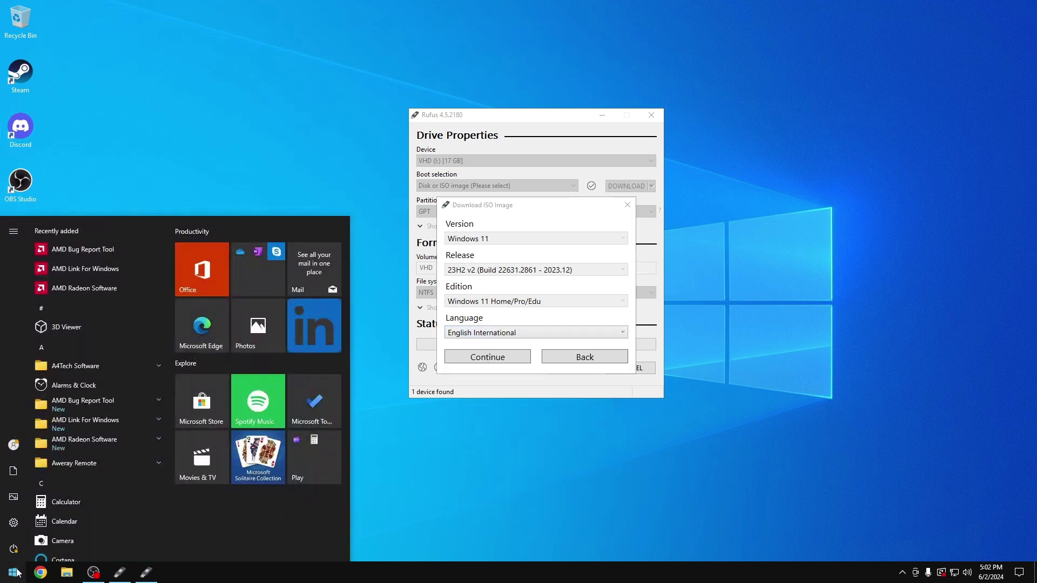
text(Power)
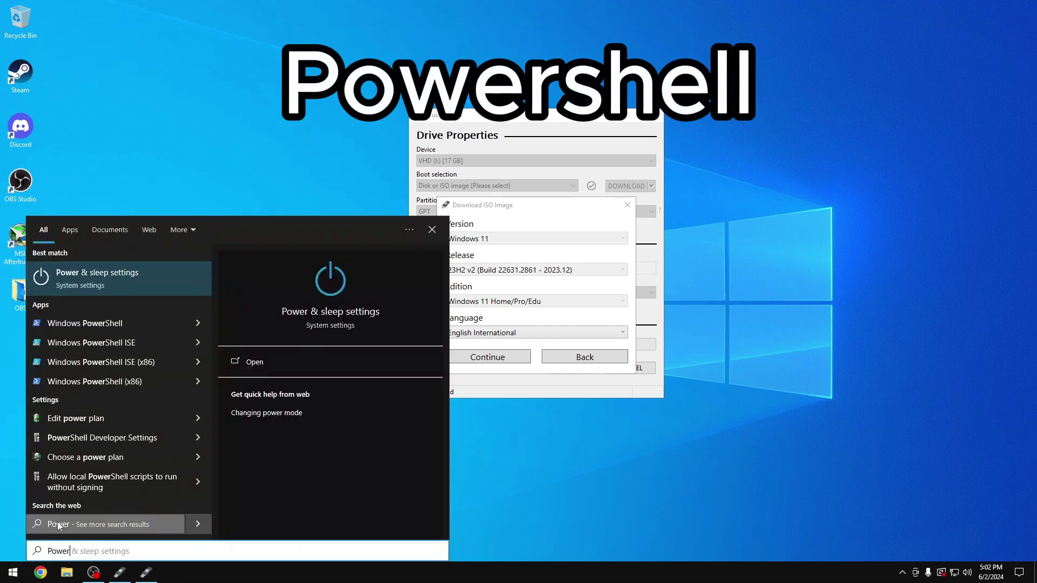
right_click(134, 322)
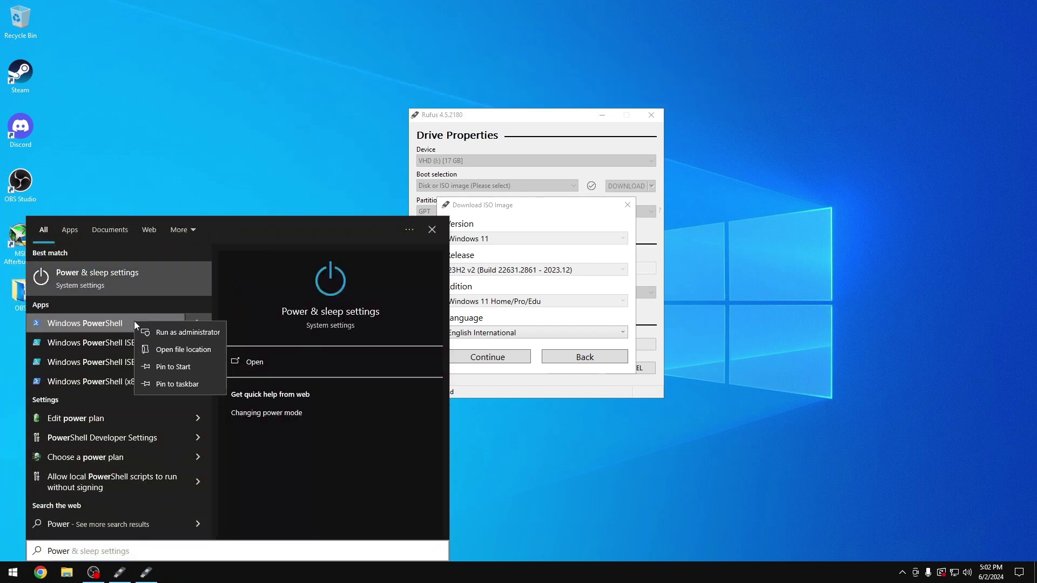
click(222, 331)
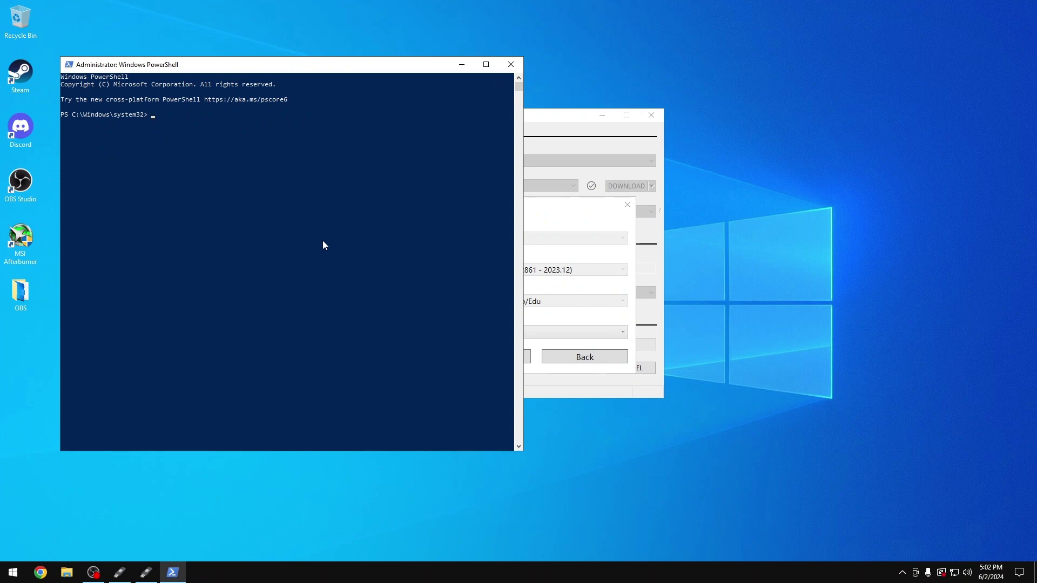
right_click(309, 232)
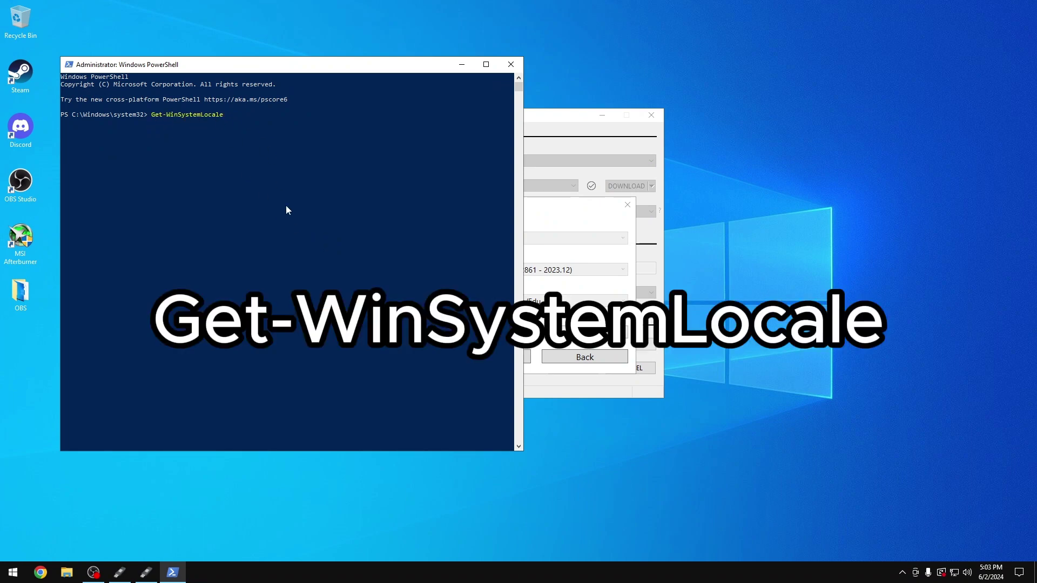
key(Return)
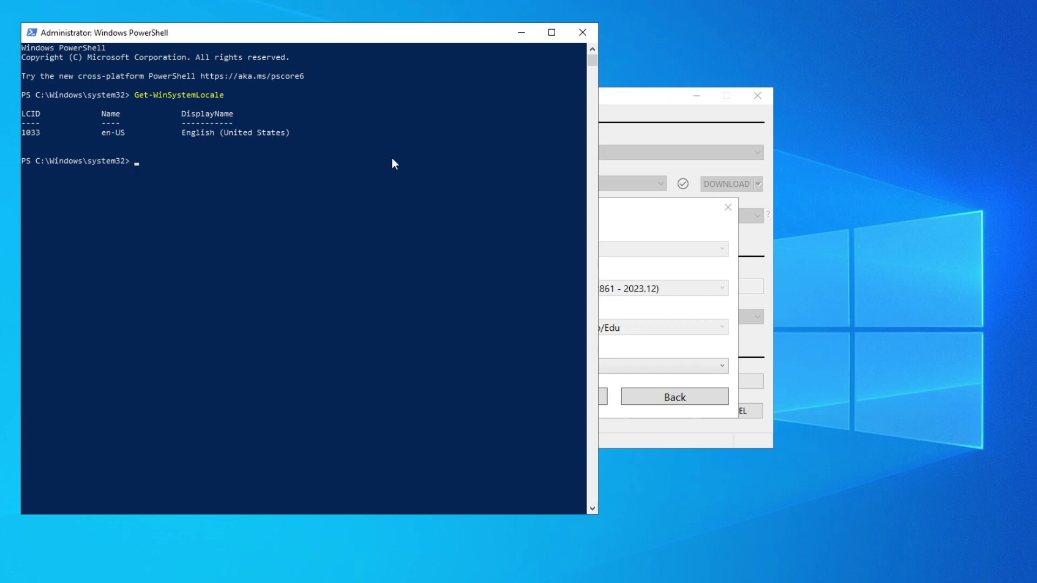
Step: Set the ISO language to English (United States) in the Download ISO Image dialog and close PowerShell
click(664, 238)
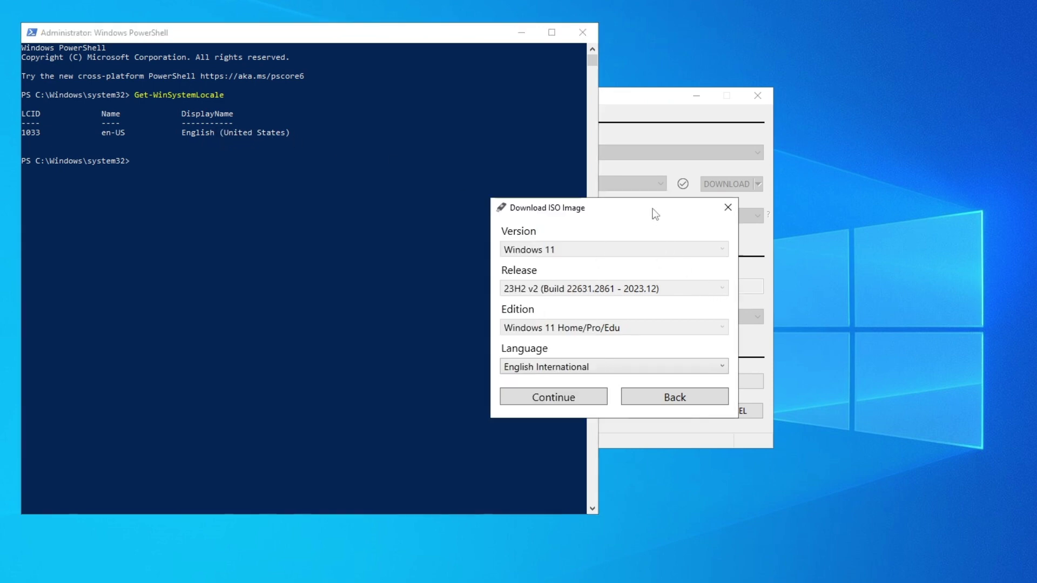
click(584, 368)
drag(721, 465, 721, 443)
click(597, 428)
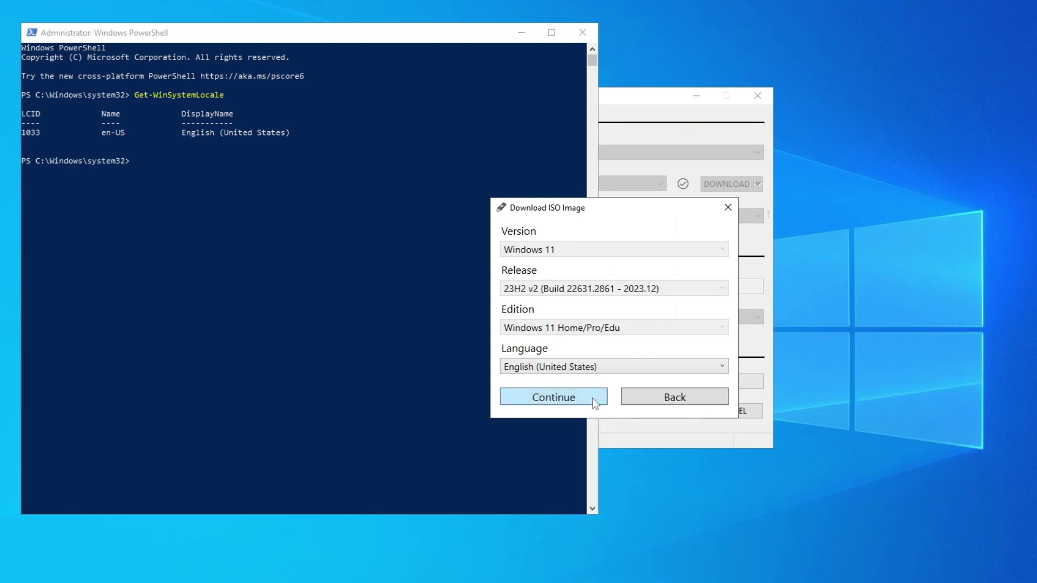
click(573, 368)
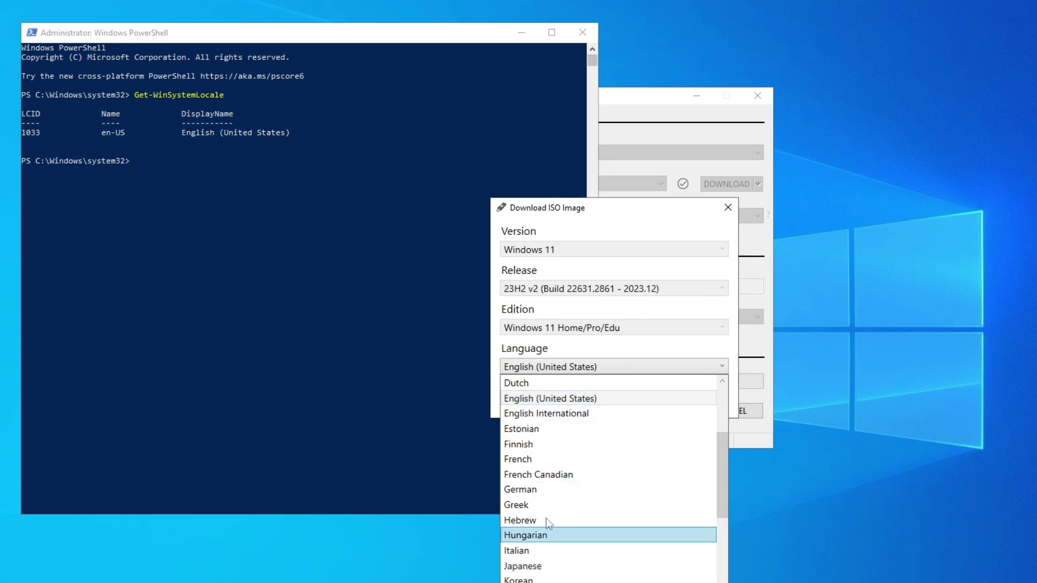
click(677, 372)
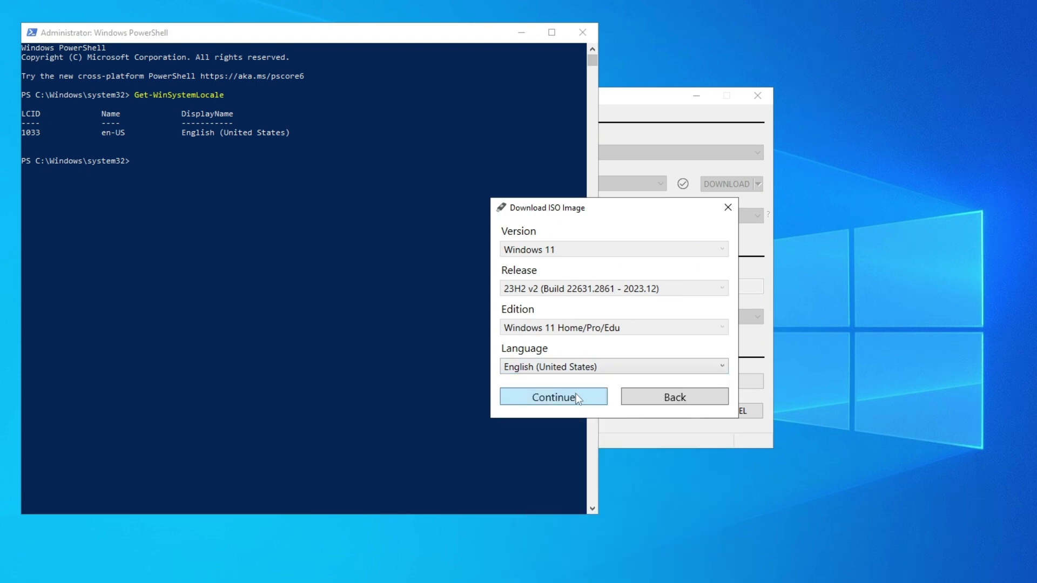
click(582, 33)
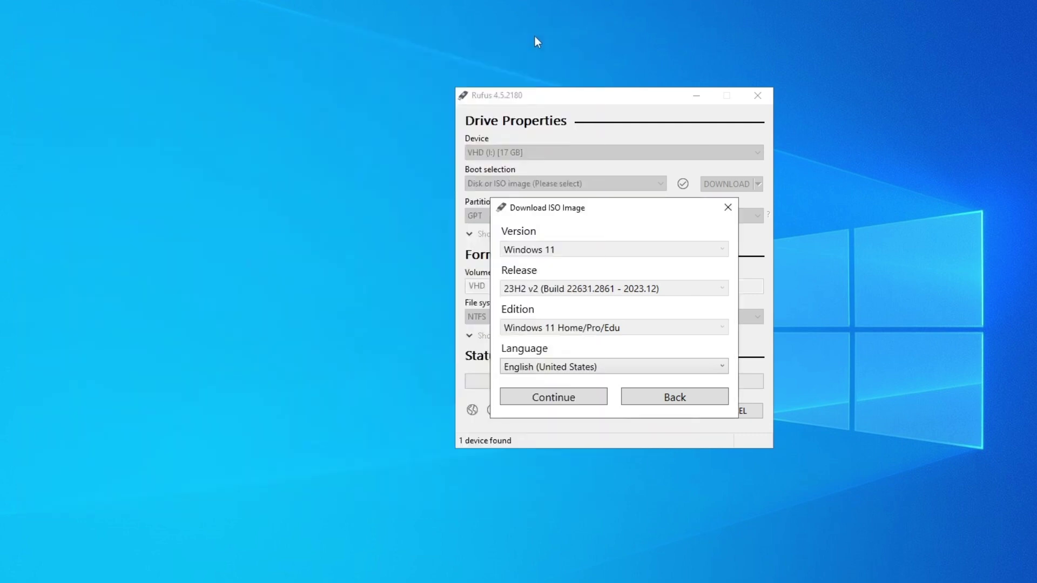
Step: Continue with the x64 architecture and download the ISO to the Downloads folder as Win11_23H2_English_x64v2
click(575, 397)
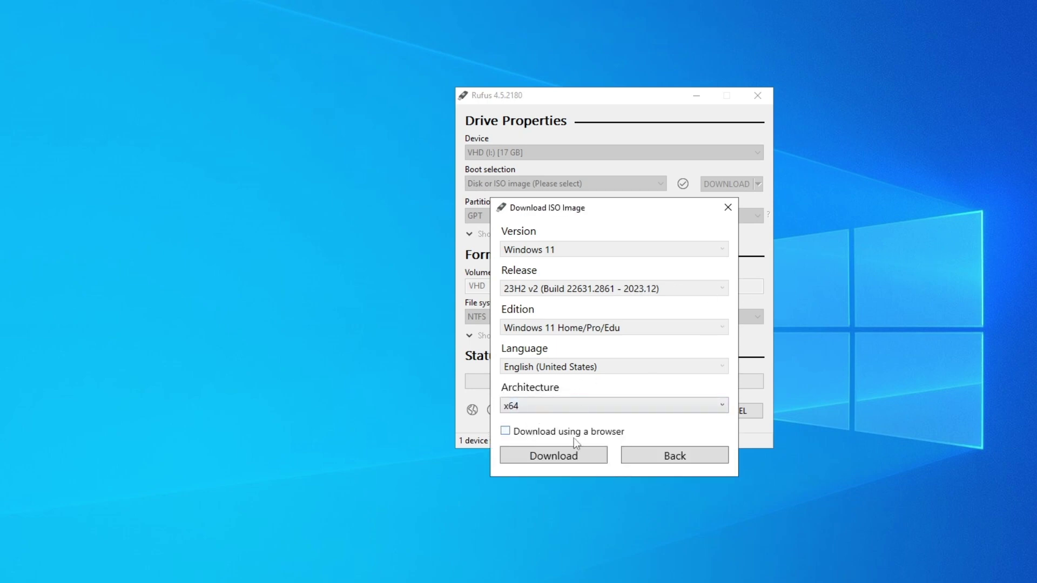
click(579, 456)
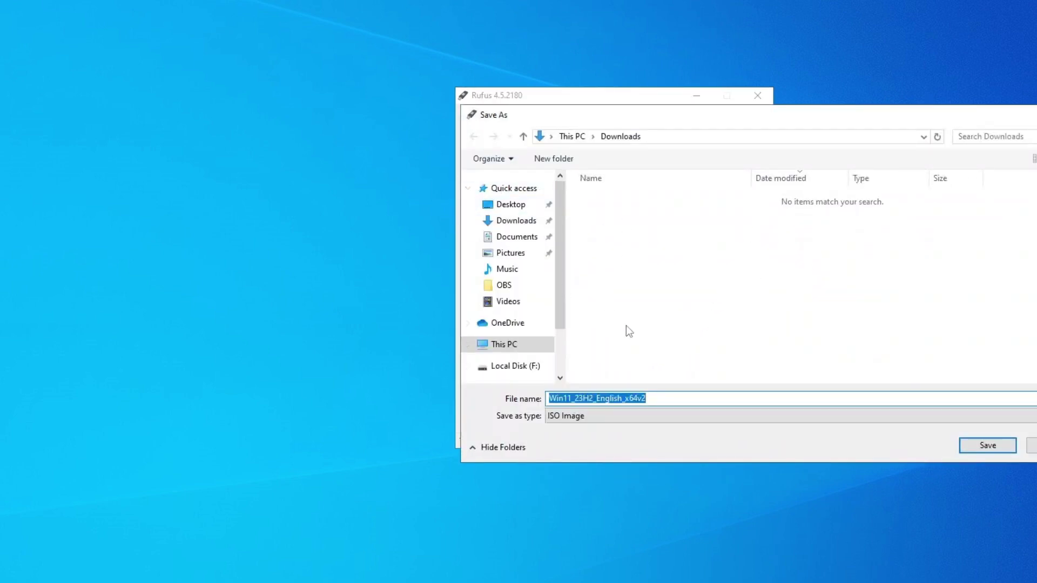
click(531, 220)
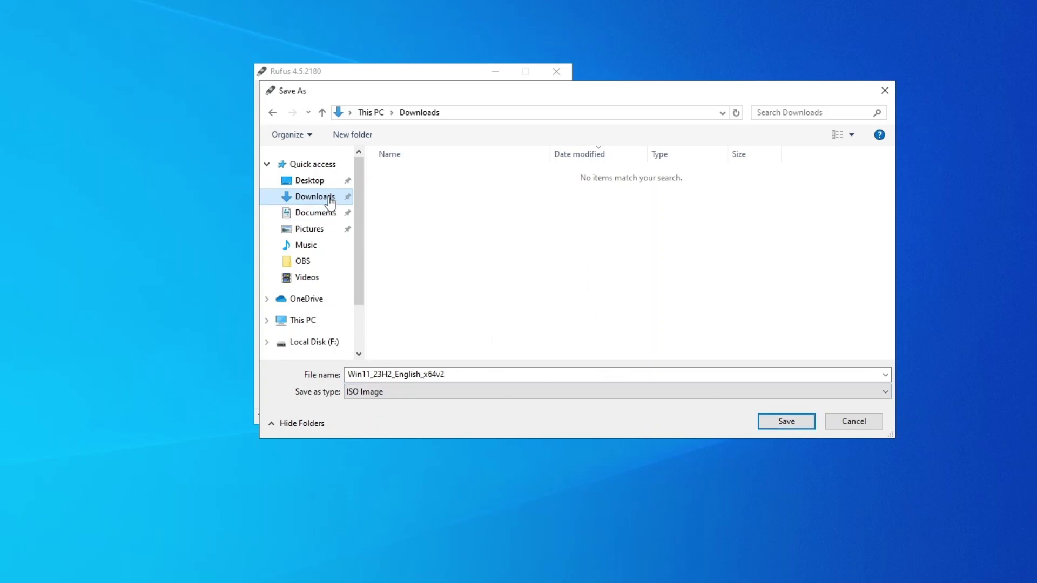
click(795, 421)
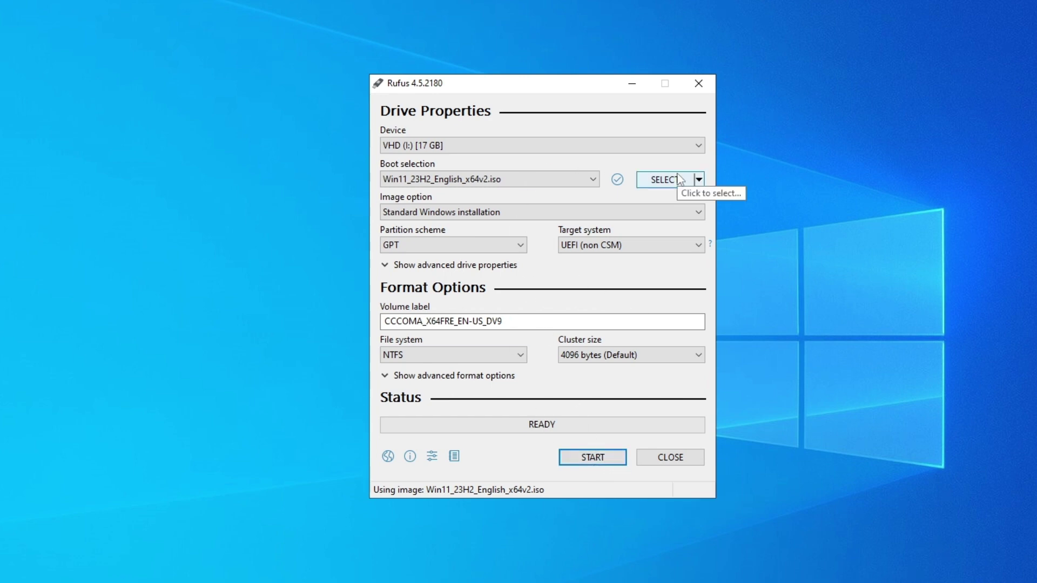
Step: Set the boot image source to SELECT and choose Win11_23H2_English_x64v2 from the Downloads folder
click(699, 180)
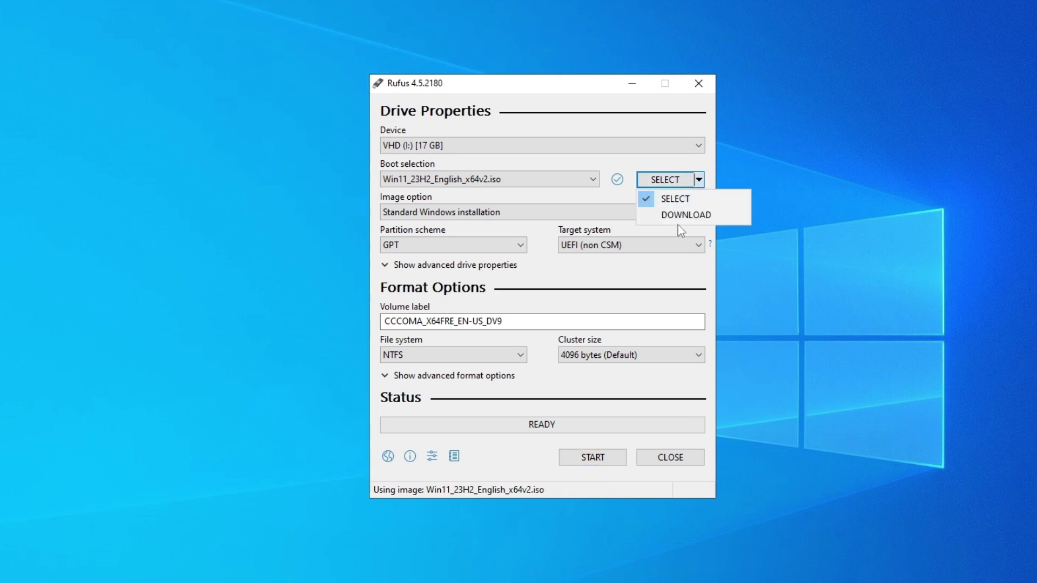
click(676, 198)
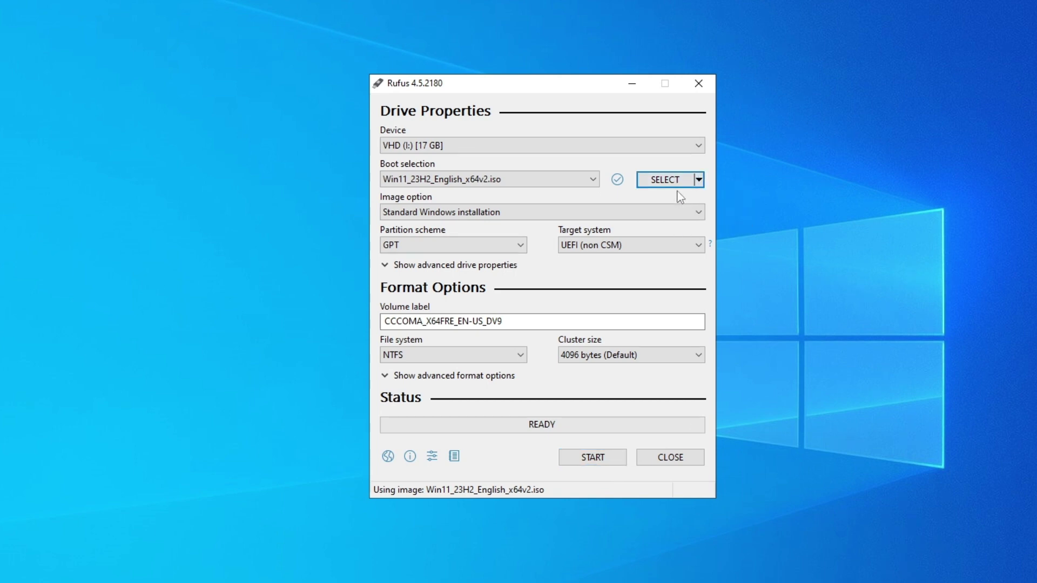
click(675, 176)
click(572, 216)
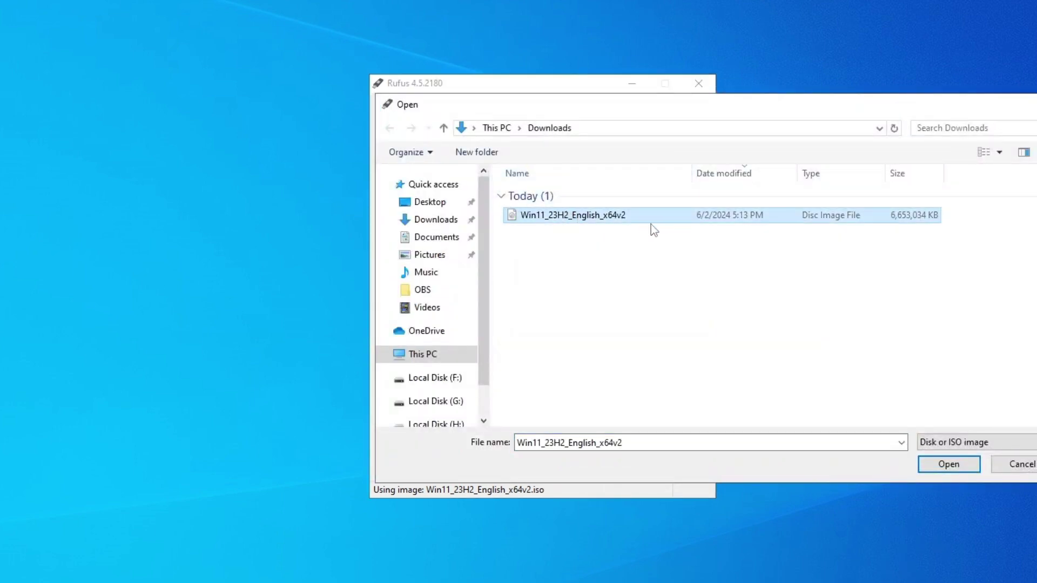
click(960, 465)
click(949, 464)
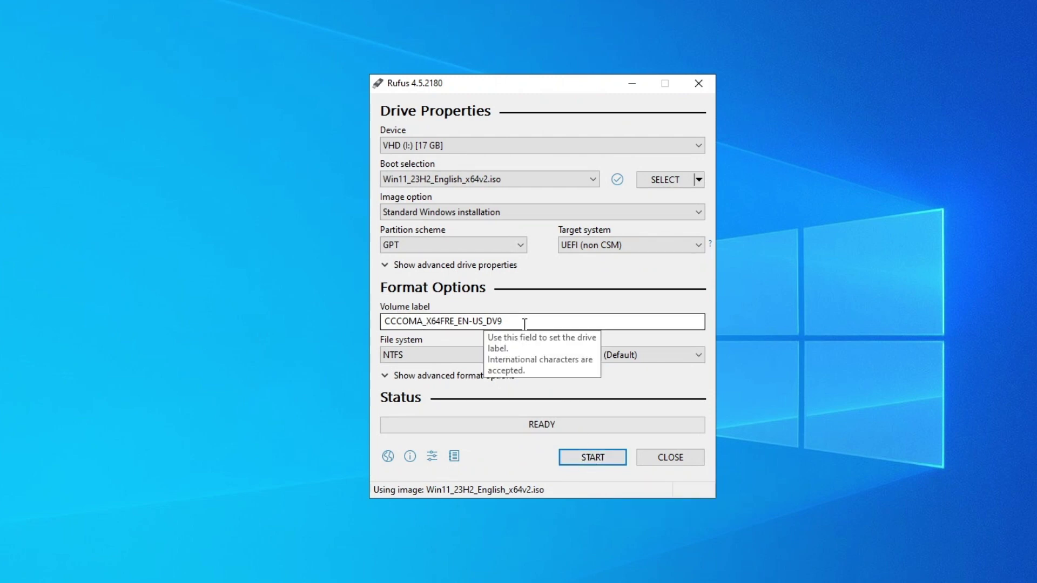
Step: Replace the volume label with Windows
drag(523, 324, 342, 304)
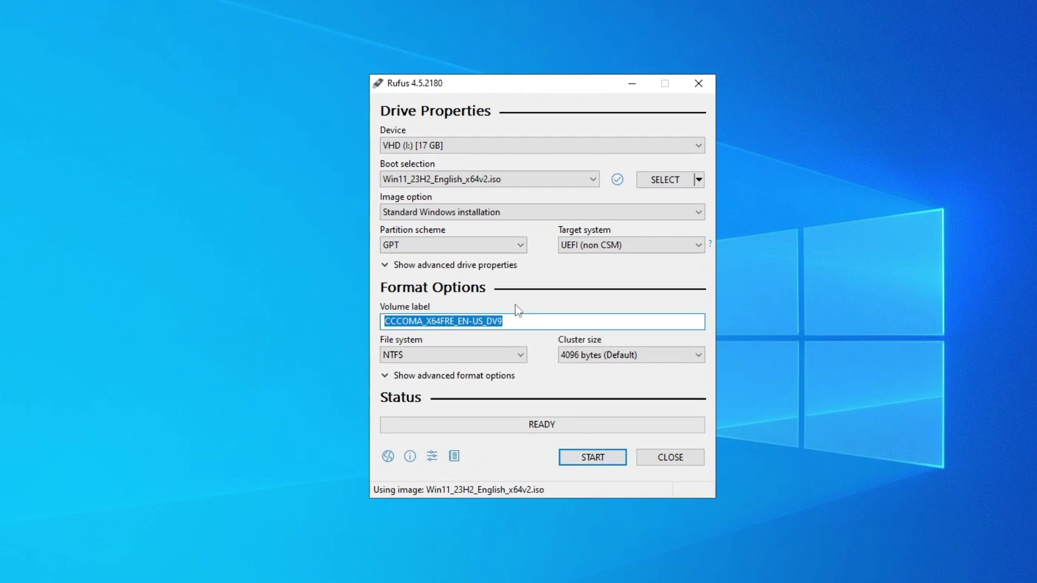
text(Windows 11)
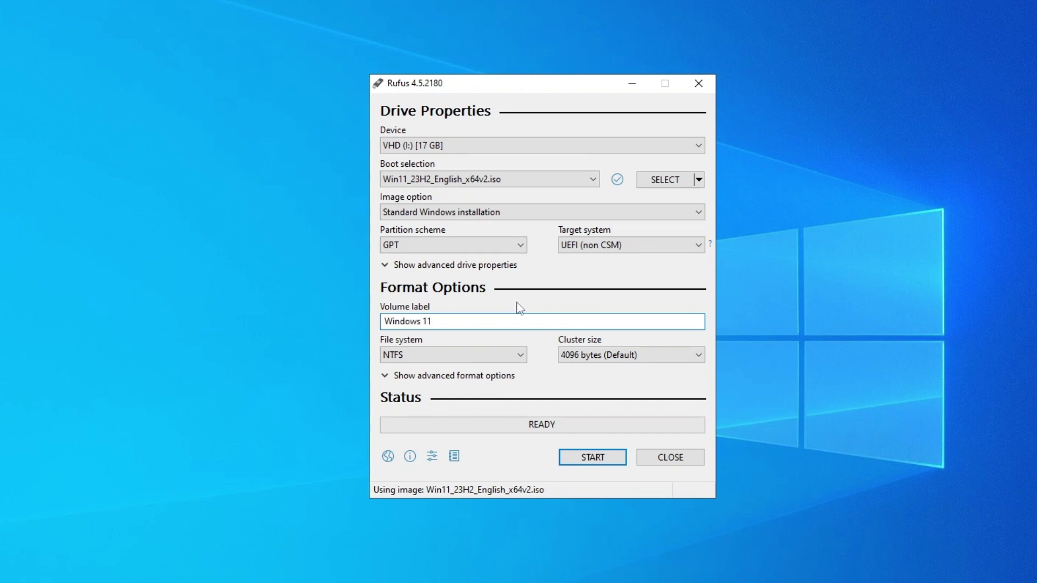
key(BackSpace)
key(BackSpace)
Step: Start writing the VHD with the local account, regional options, disabled data collection and disabled BitLocker customizations also enabled, accepting the data erasure
click(593, 457)
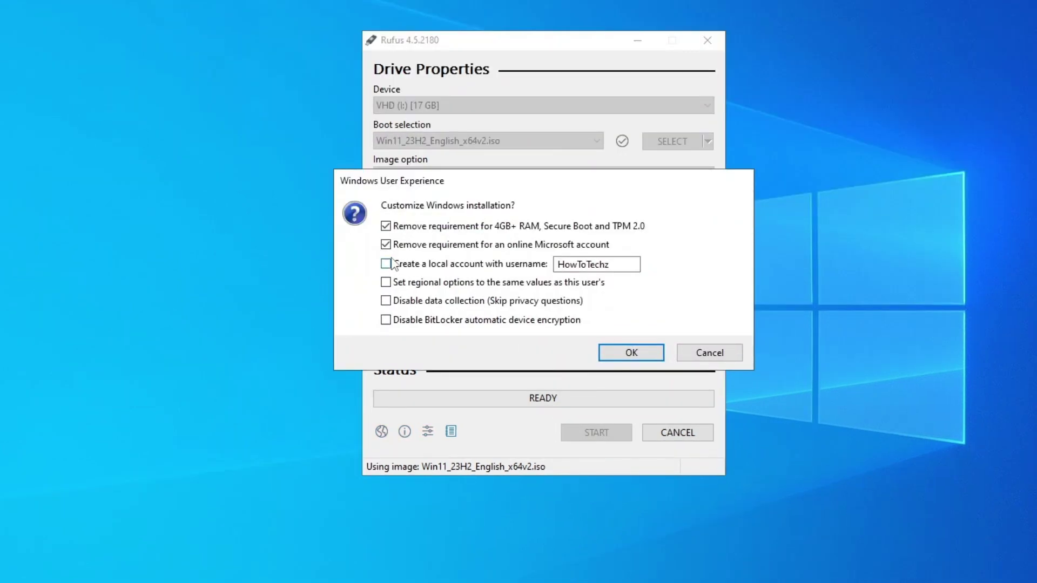
click(385, 264)
click(386, 282)
click(385, 300)
click(385, 319)
click(633, 354)
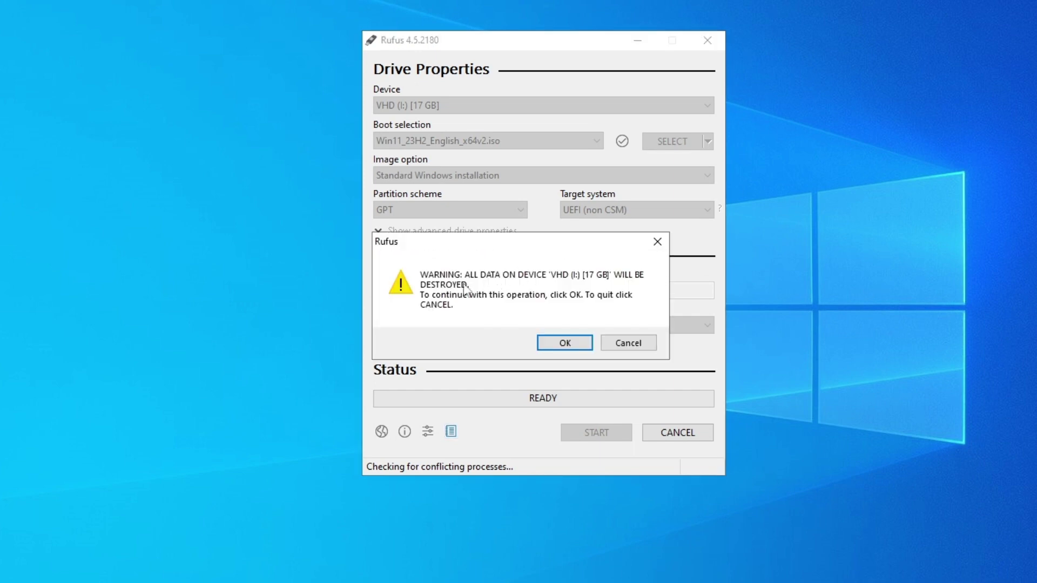
click(581, 343)
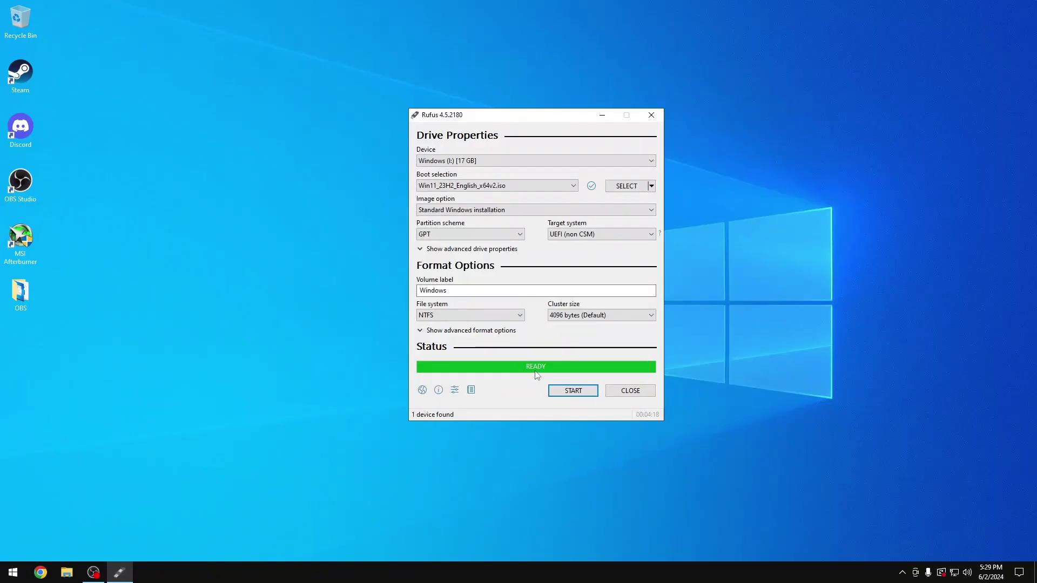
Step: Close Rufus and open the Windows (I:) drive from This PC in File Explorer
click(640, 391)
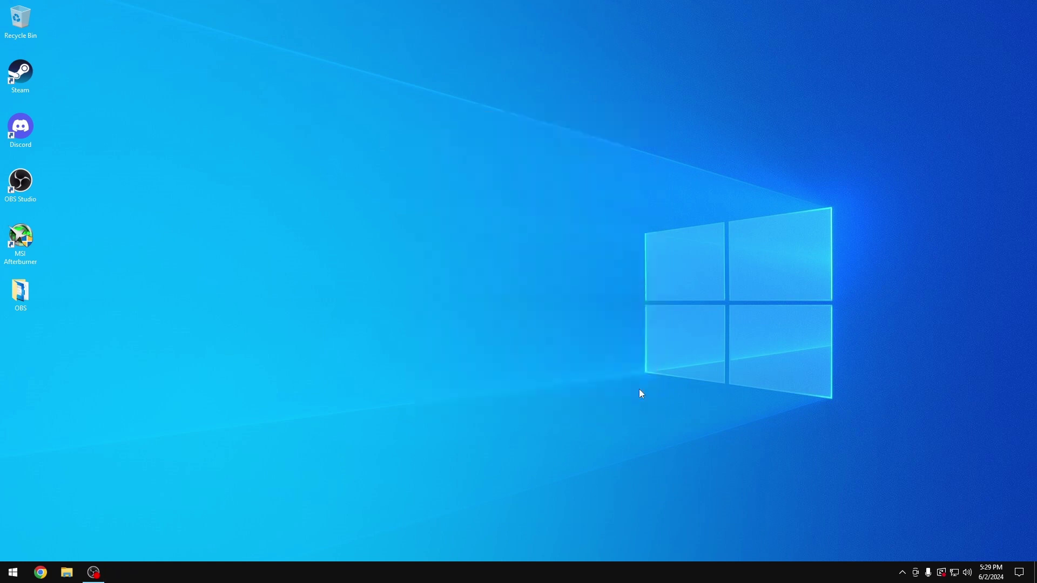
click(14, 572)
text(This PC)
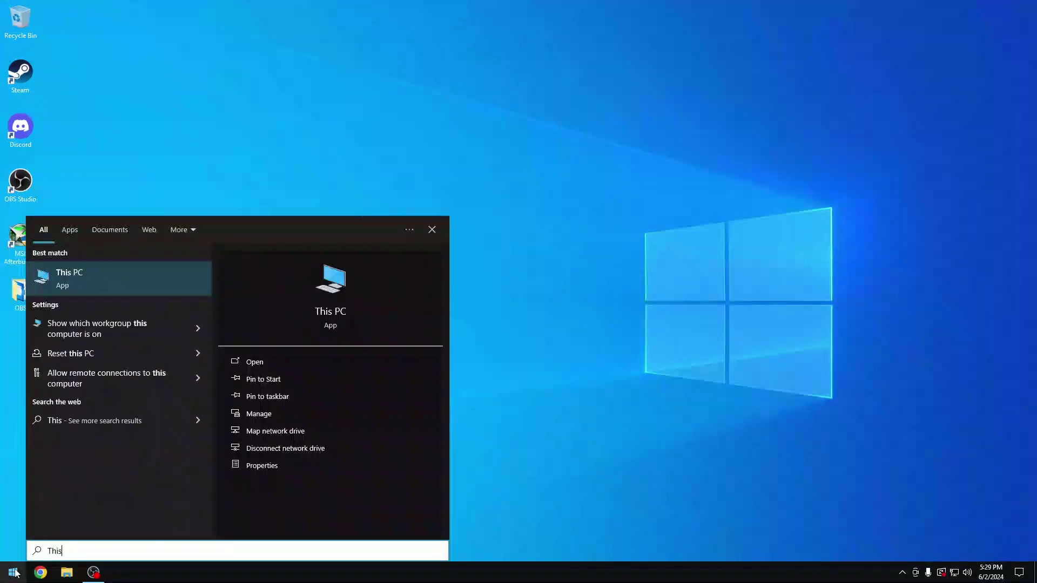
click(80, 270)
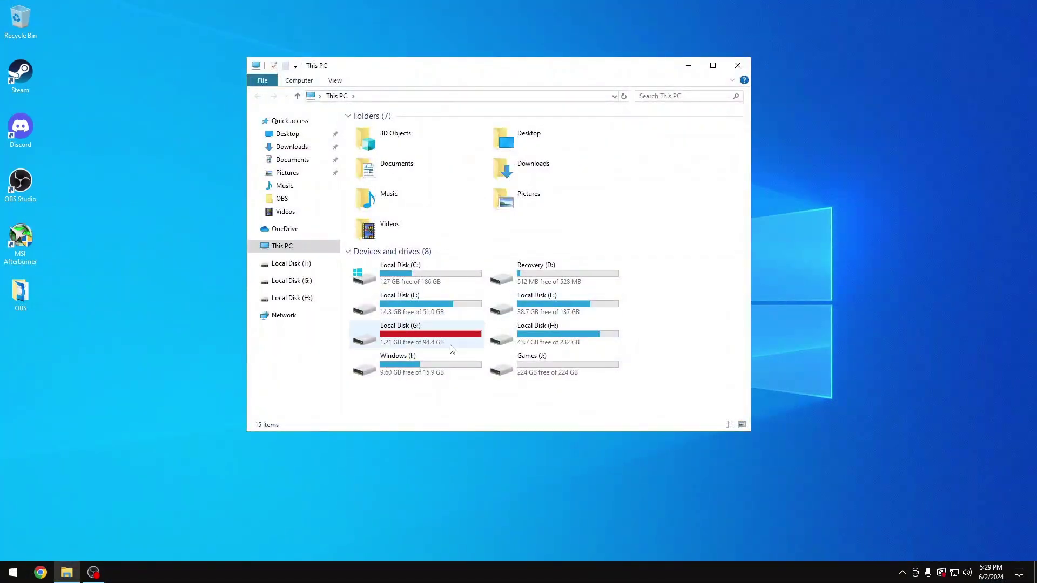
drag(457, 397, 380, 354)
double_click(437, 357)
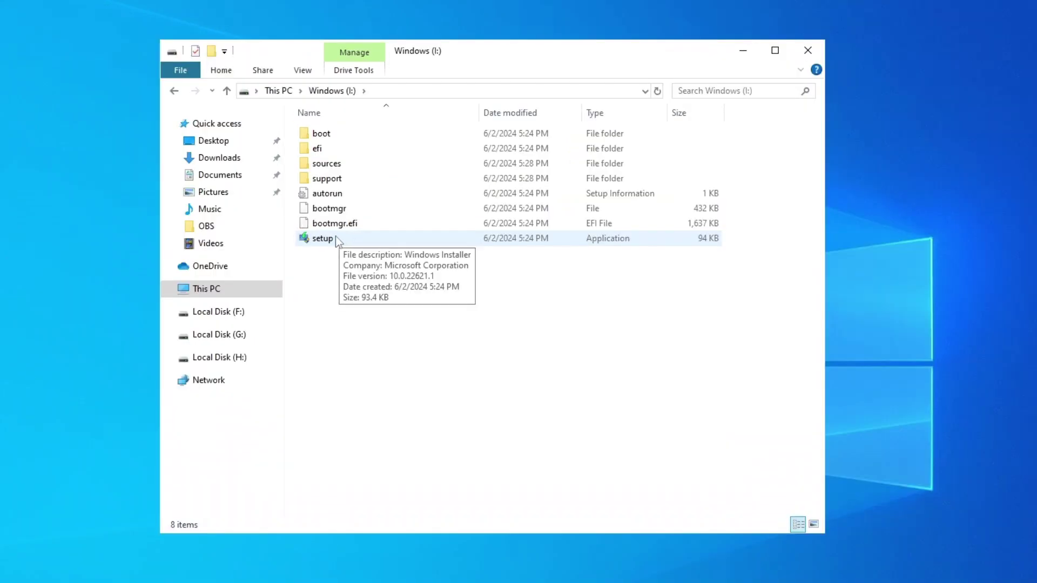
Step: Run setup from the Windows (I:) drive, proceed past the intro page and review the options for what to keep
double_click(335, 237)
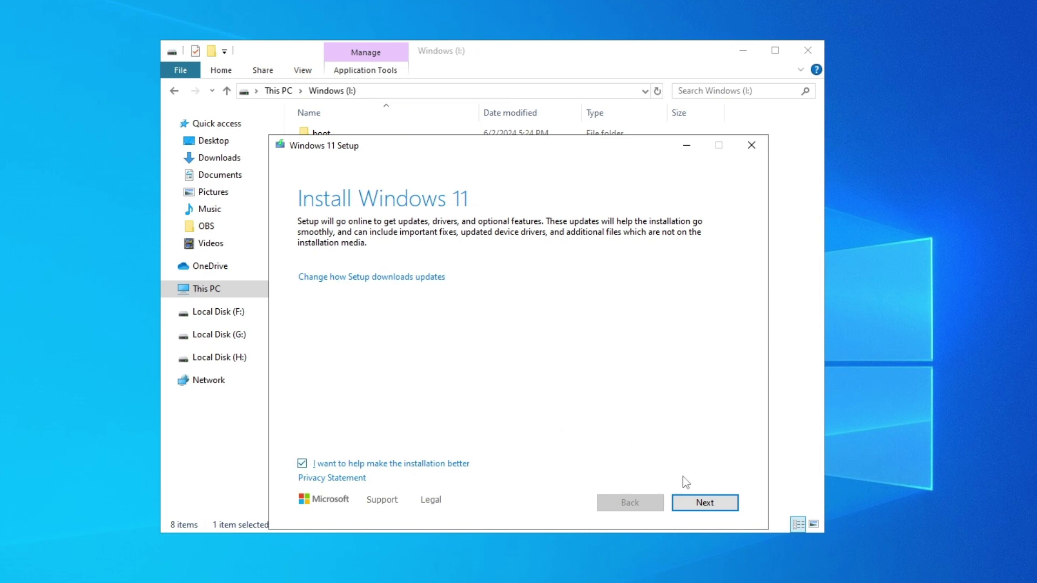
click(716, 505)
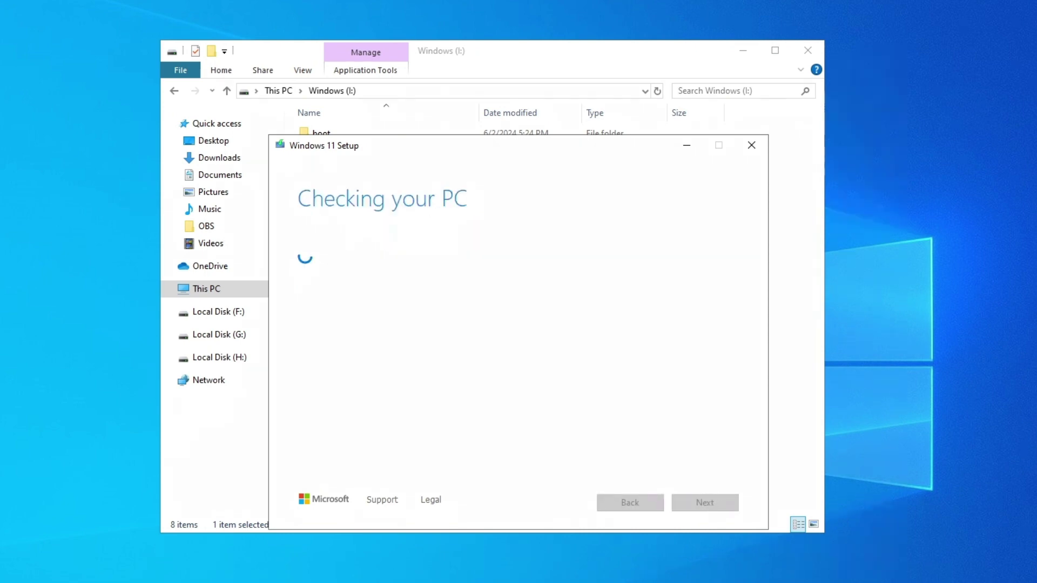
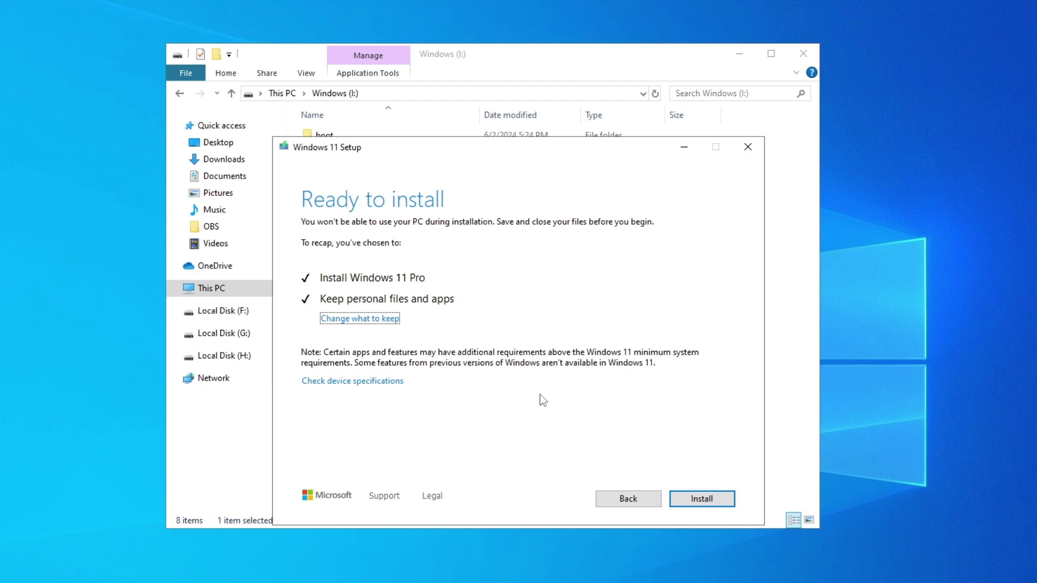
click(336, 320)
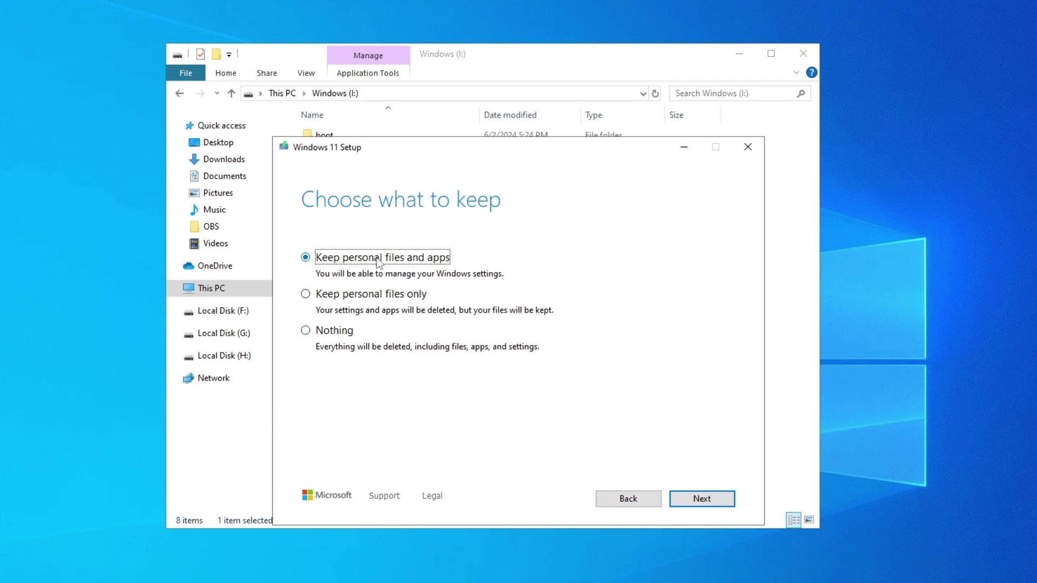
click(642, 498)
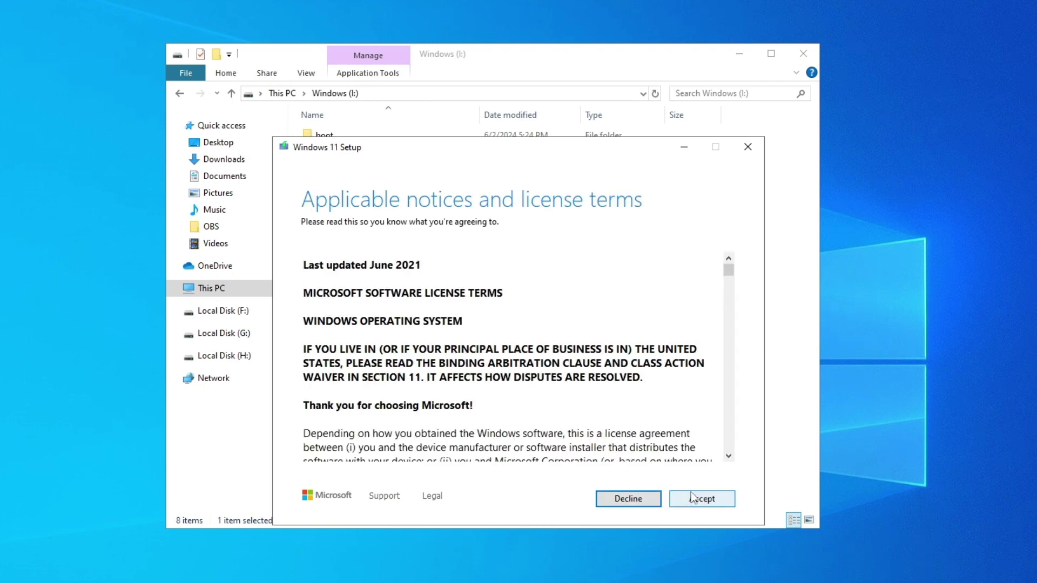
Step: Accept the license terms and start installing Windows 11 Pro with personal files and apps kept
click(700, 498)
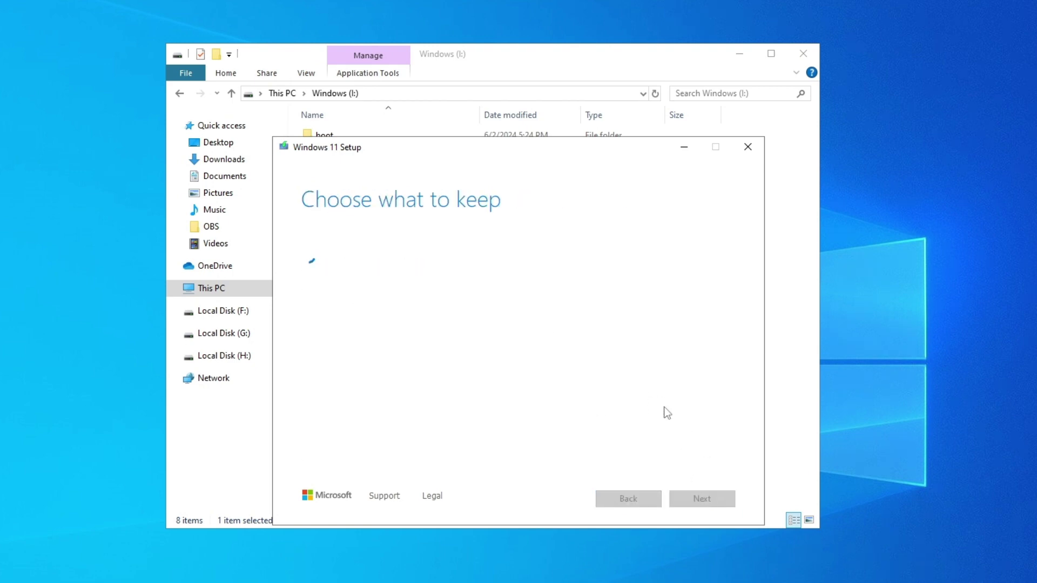
click(702, 498)
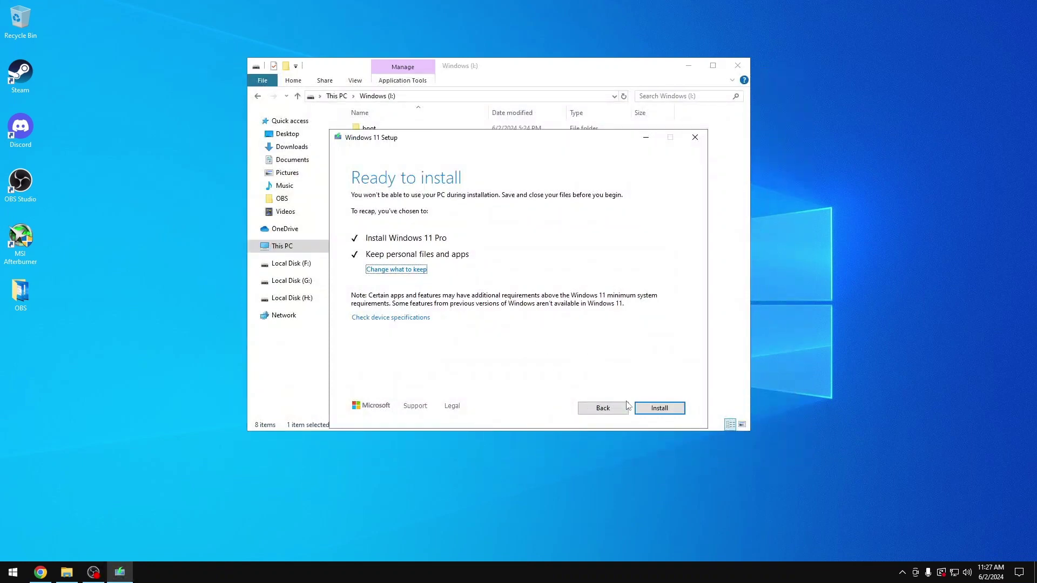
click(662, 408)
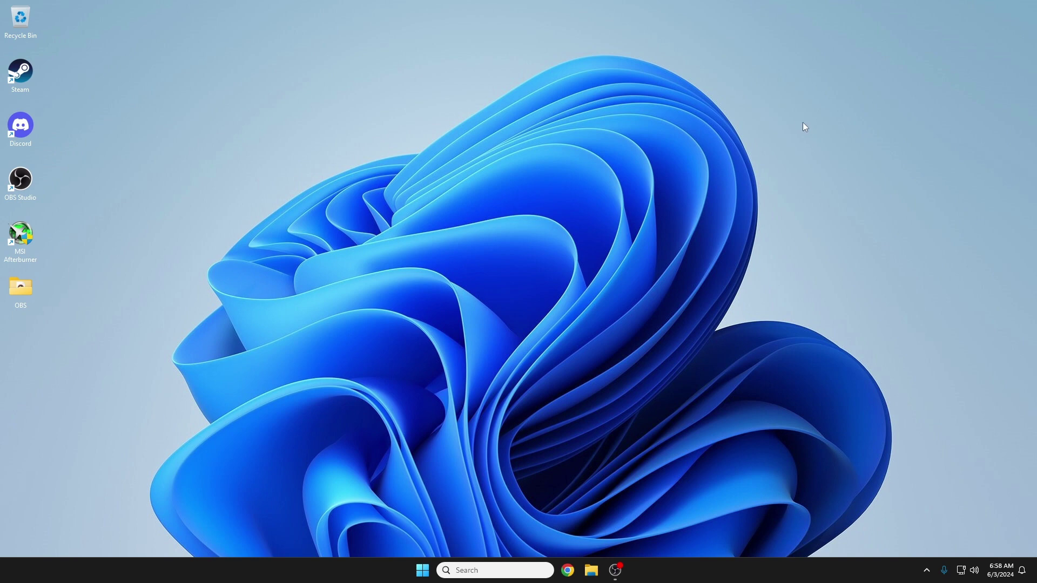
Step: Open Local Disk (C:) from This PC in File Explorer and delete the VHD hard disk image file
click(591, 570)
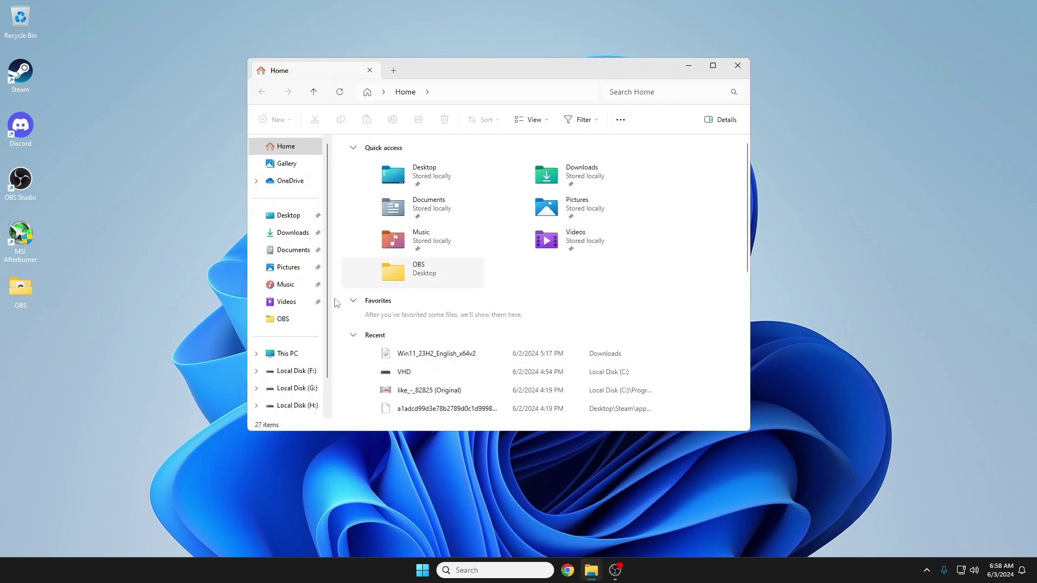
click(294, 353)
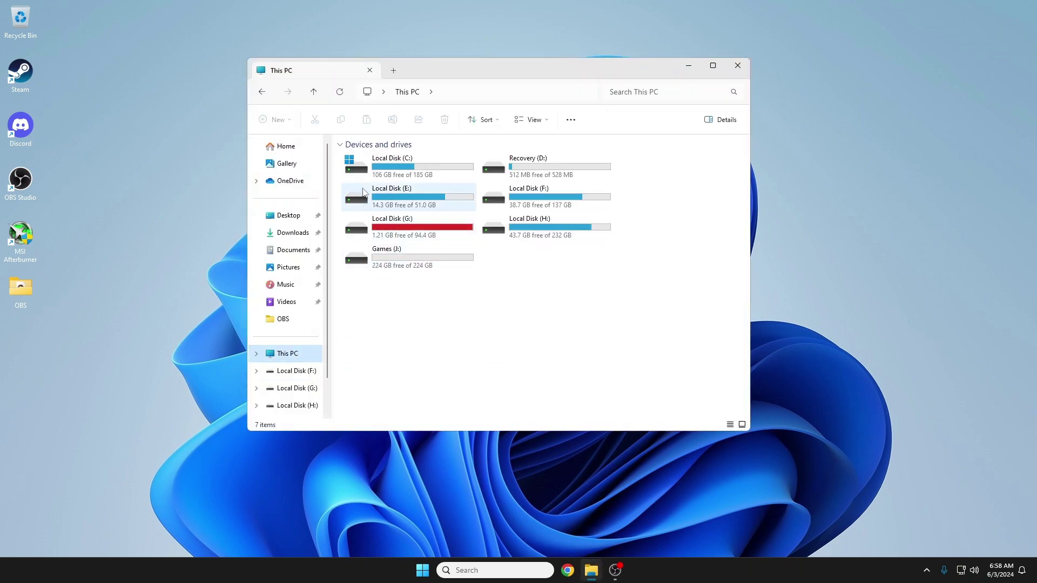
double_click(423, 157)
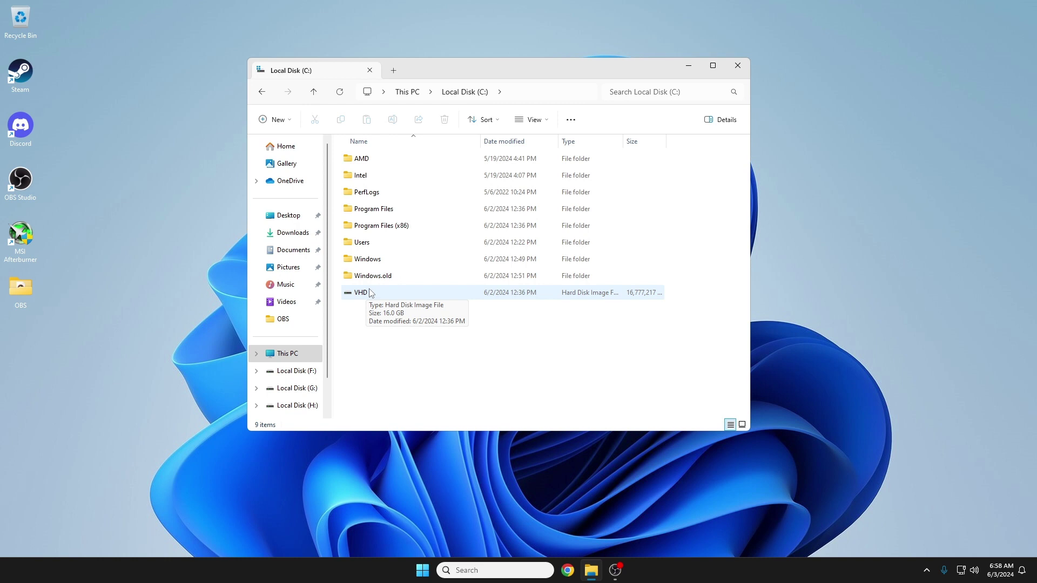
click(372, 293)
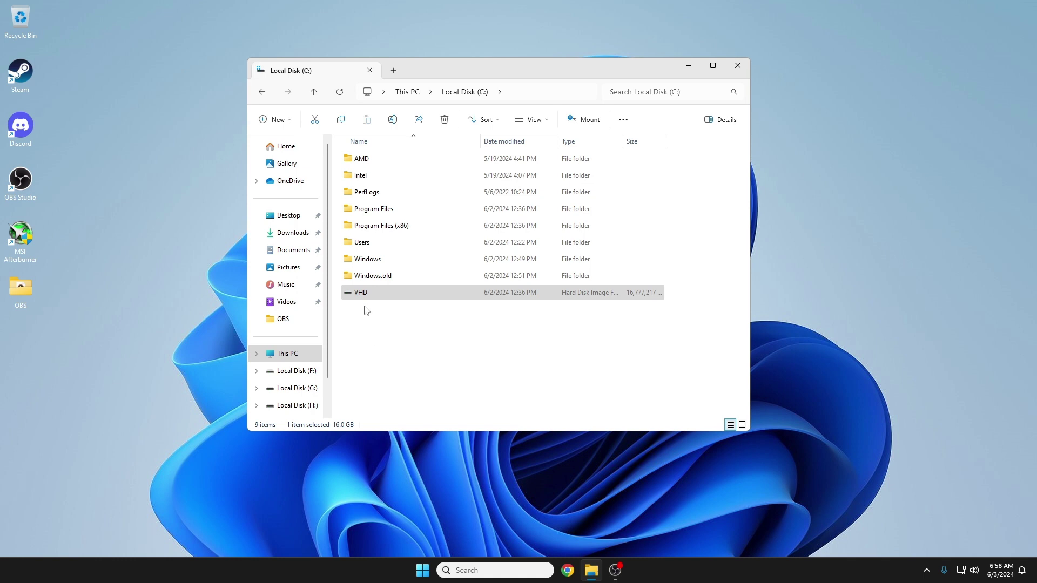
right_click(370, 298)
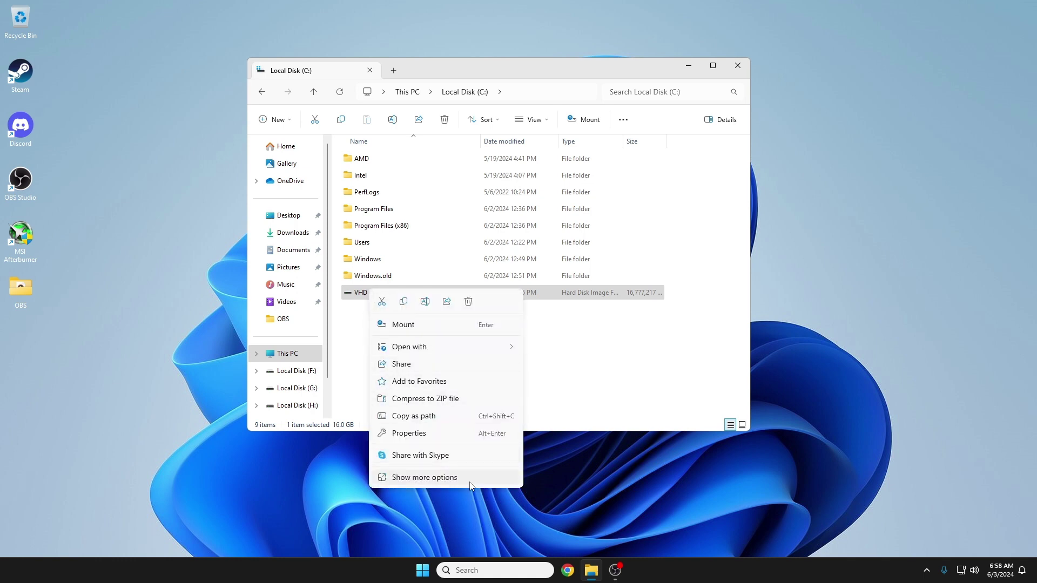
click(454, 477)
click(406, 452)
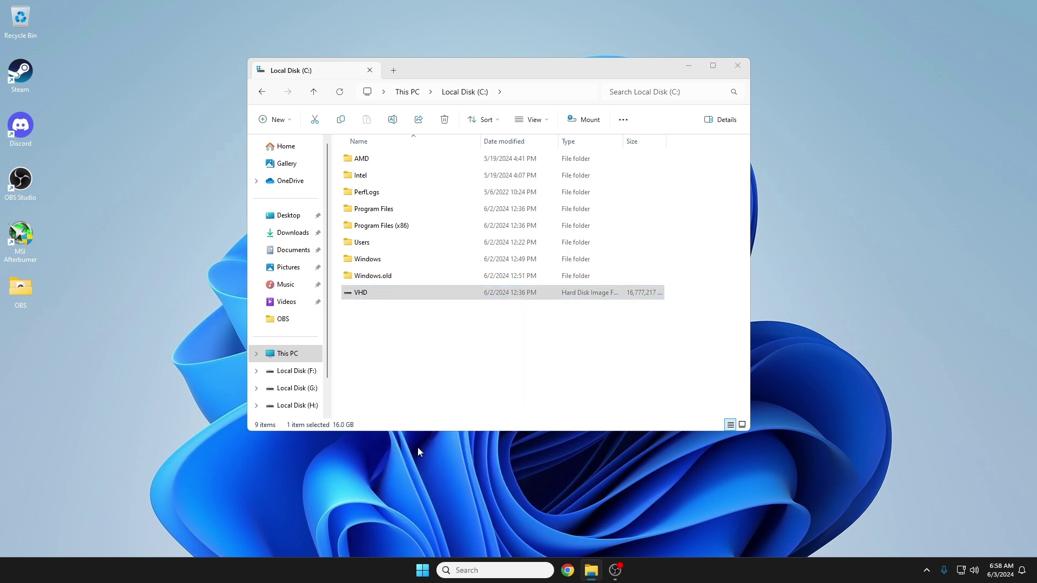
click(226, 212)
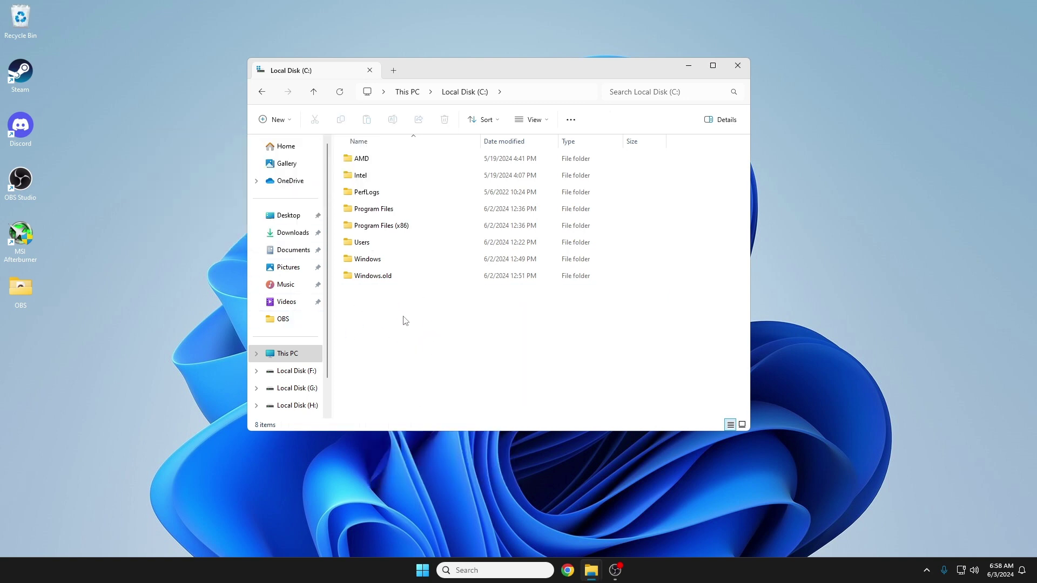
drag(520, 348, 437, 318)
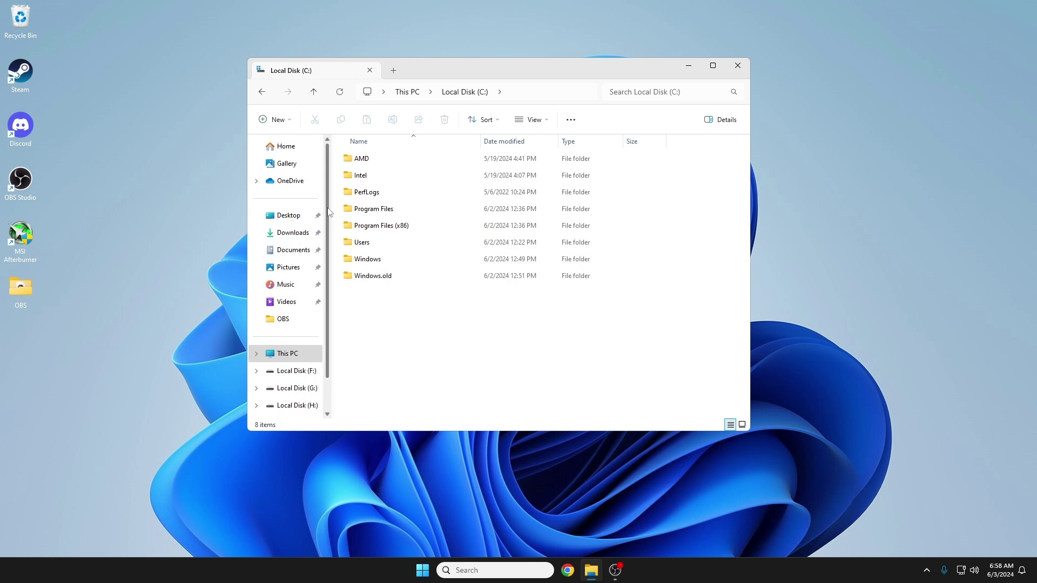
Step: Open the Downloads folder and examine the sizes of the Win11_23H2_English_x64v2 disc image and the rufus-4.5 application
click(306, 234)
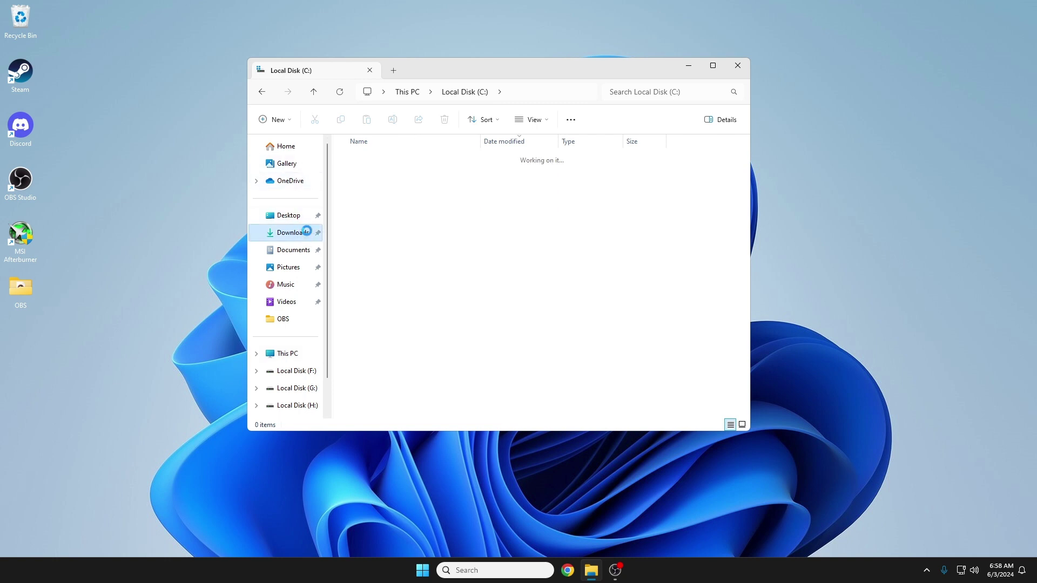
drag(538, 257, 329, 130)
drag(594, 297, 393, 157)
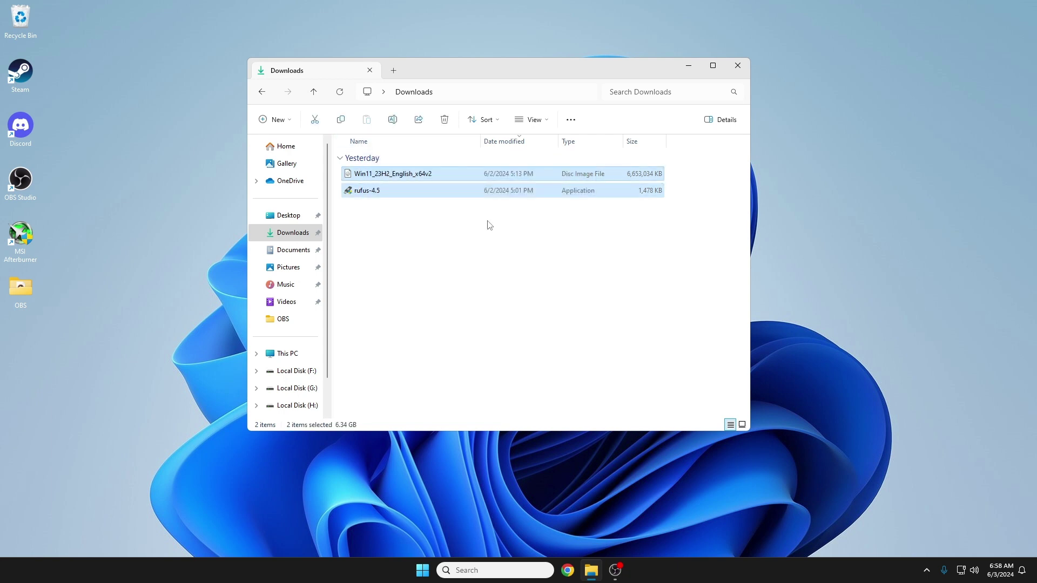
drag(562, 277, 407, 159)
drag(548, 301, 386, 136)
drag(539, 281, 437, 174)
drag(538, 310, 382, 157)
click(655, 173)
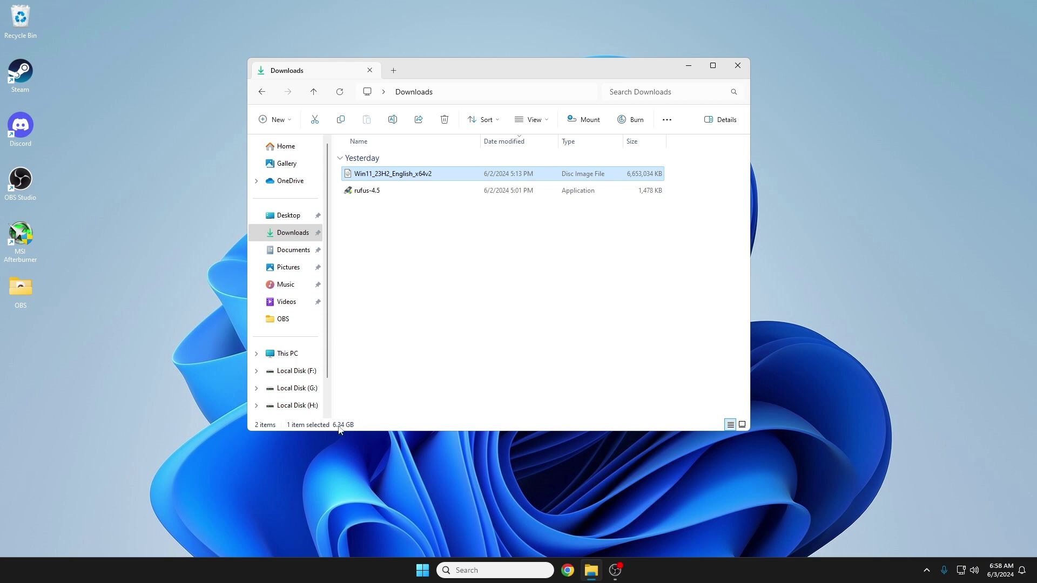
mouse_move(572, 273)
mouse_down()
mouse_move(490, 168)
mouse_move(564, 232)
mouse_move(463, 150)
mouse_move(459, 162)
mouse_up()
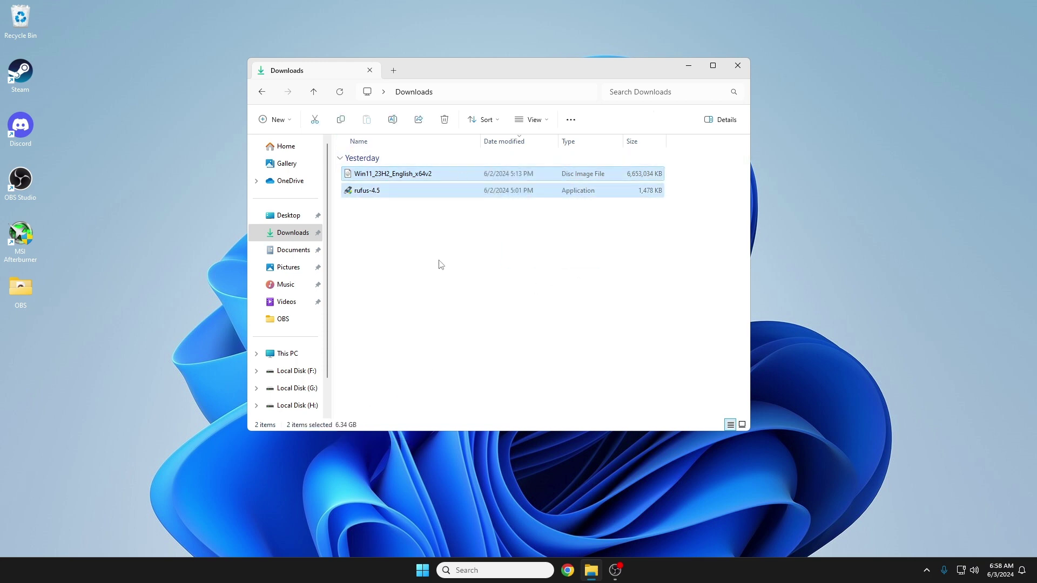
click(441, 264)
click(426, 173)
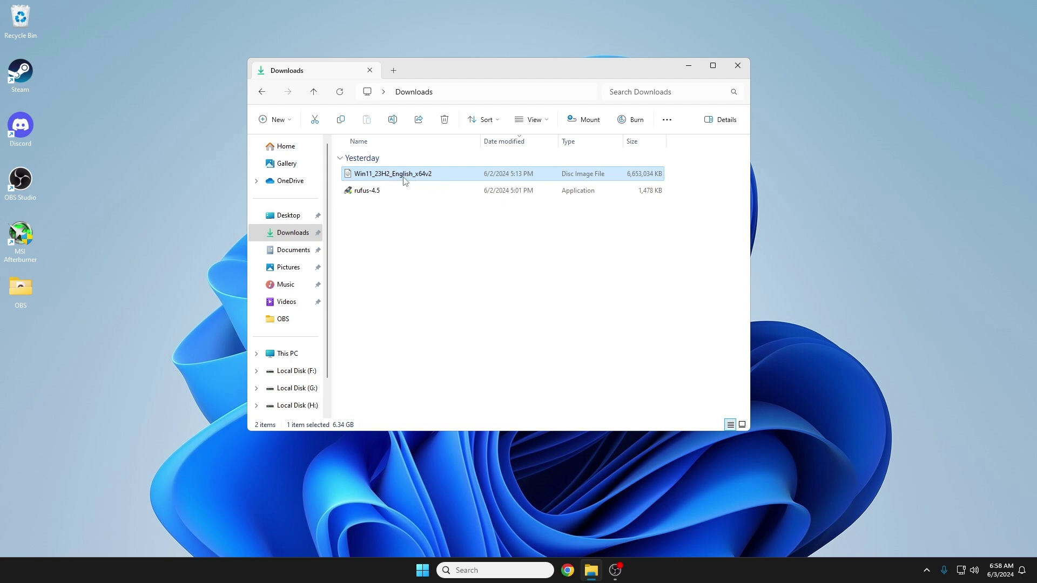
click(534, 244)
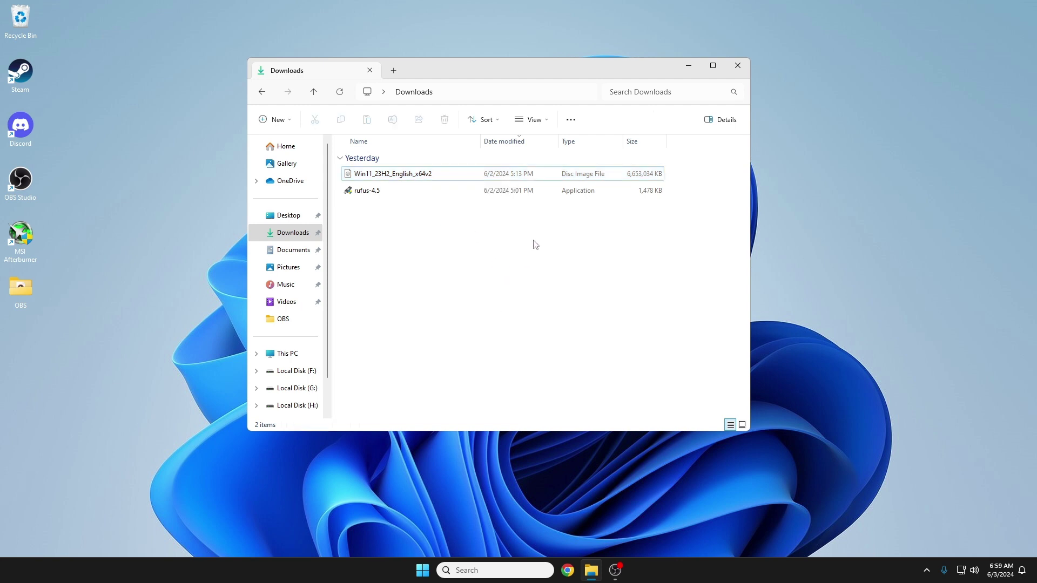
drag(534, 244, 376, 157)
Step: Empty the Recycle Bin to permanently delete the VHD file, and close the File Explorer window
click(131, 110)
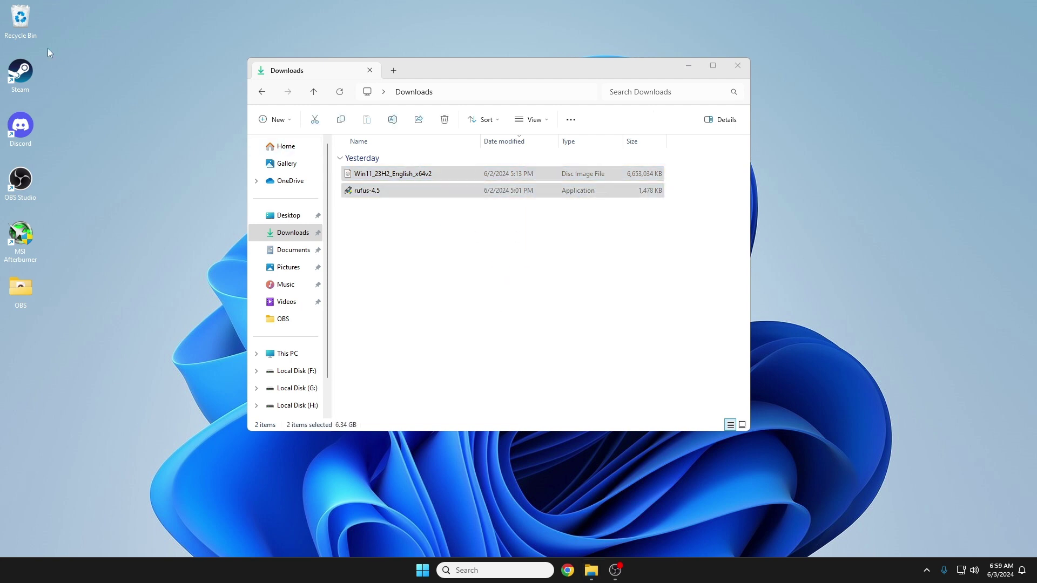
right_click(24, 18)
click(111, 70)
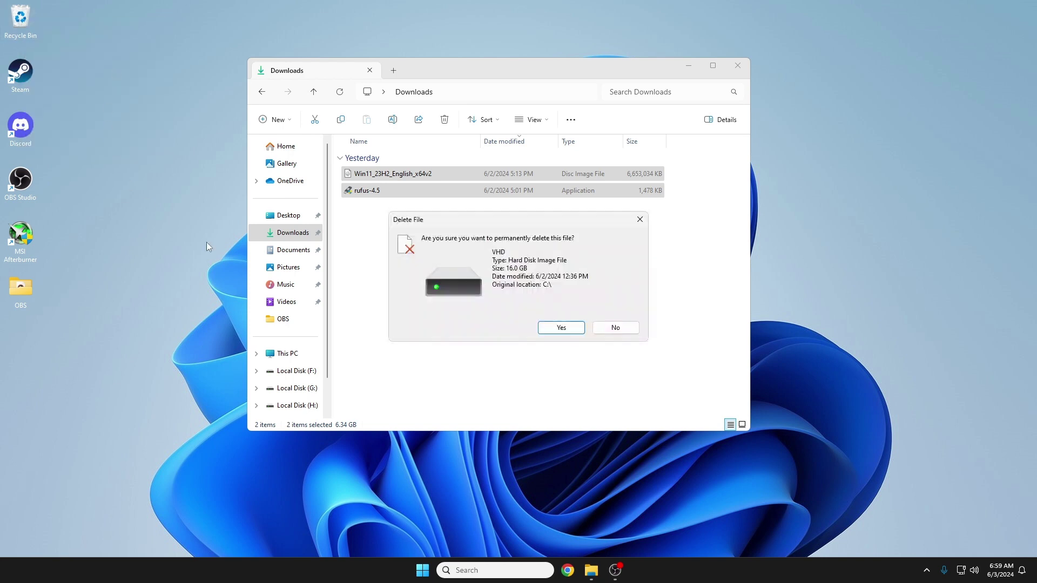
click(562, 327)
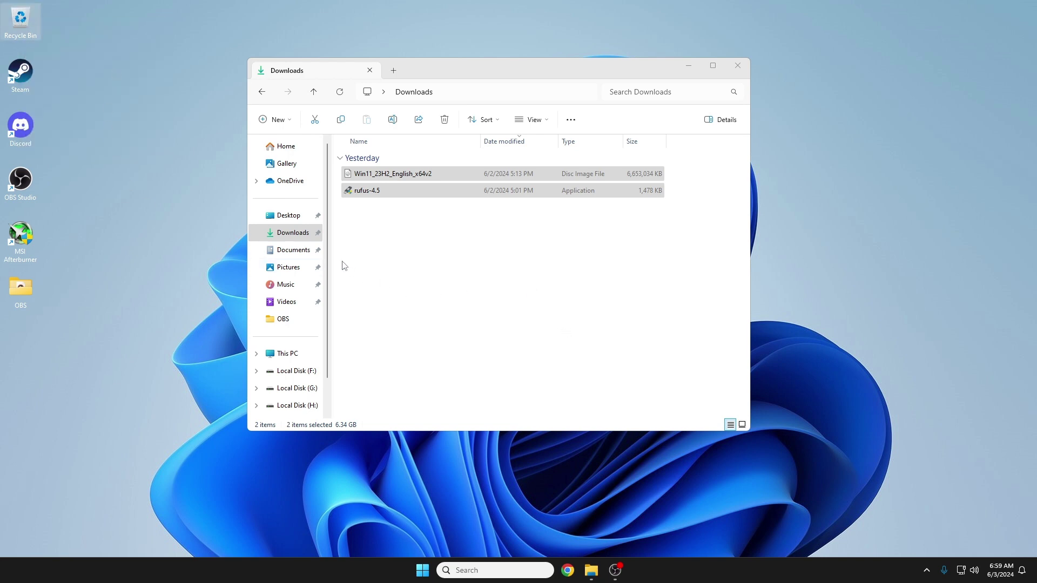
click(698, 189)
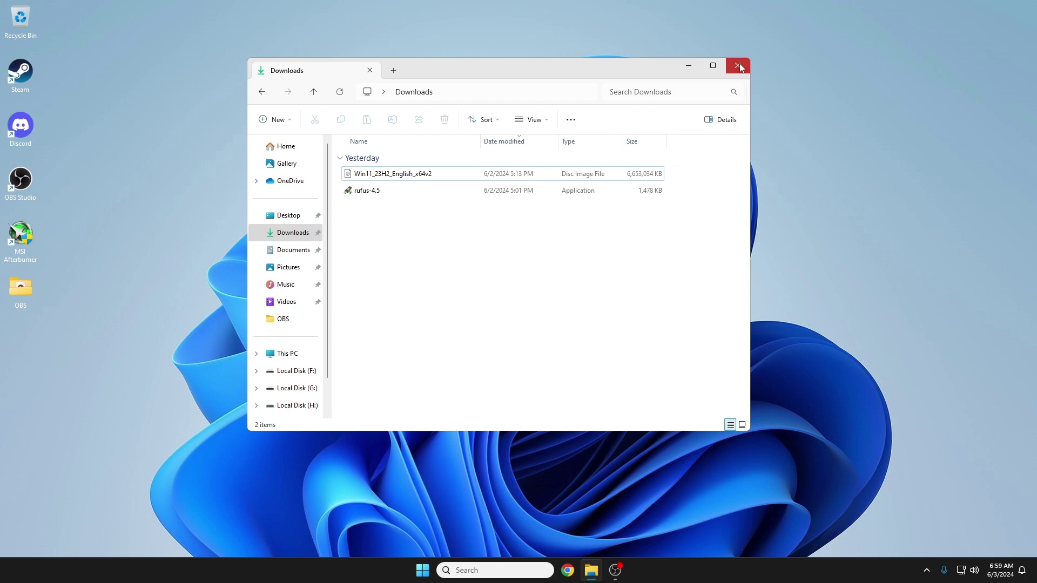
click(738, 66)
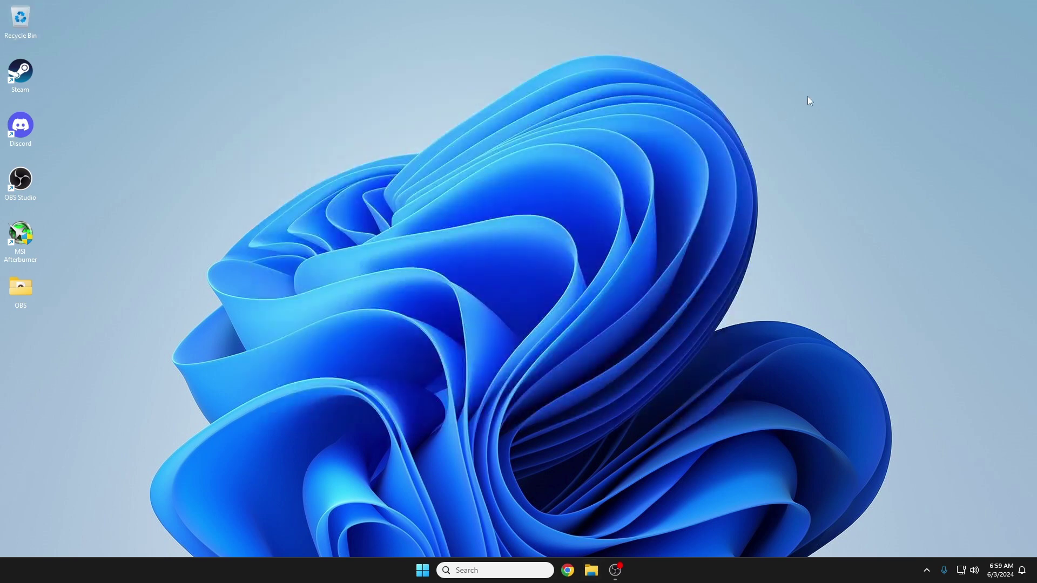